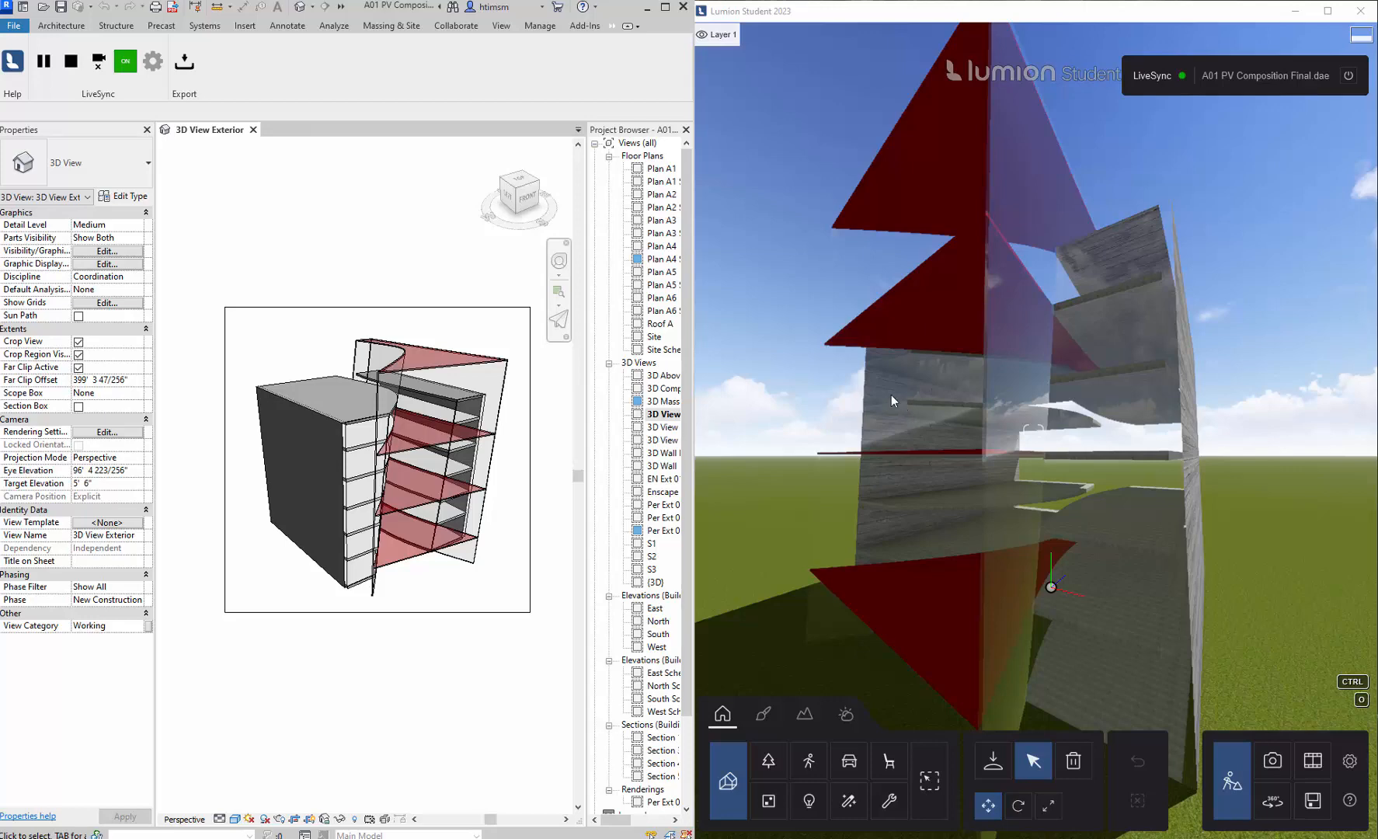
Examine the synced building model from several sides in the Lumion scene, circling from the front to the opposite side.
click(787, 375)
key(s)
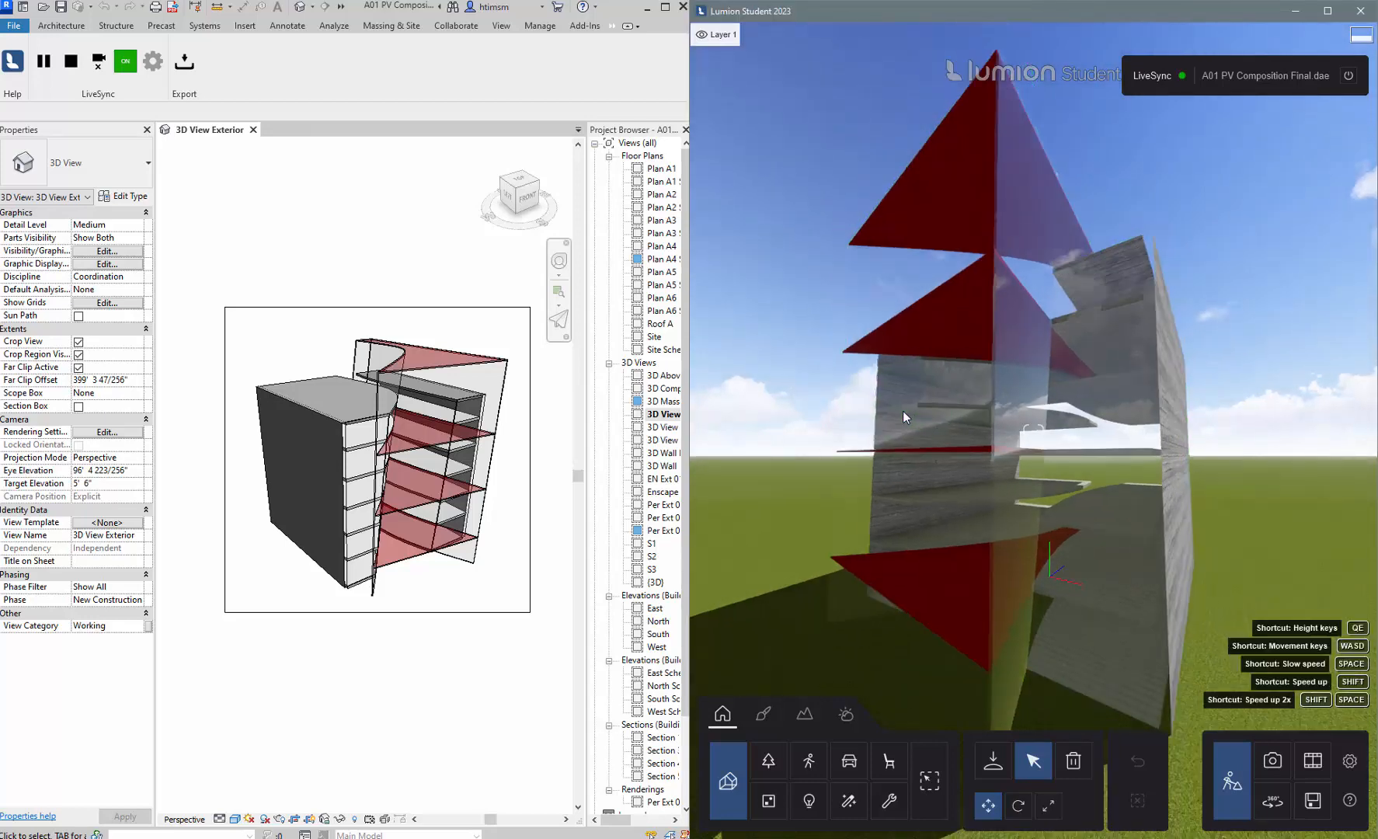
key(s)
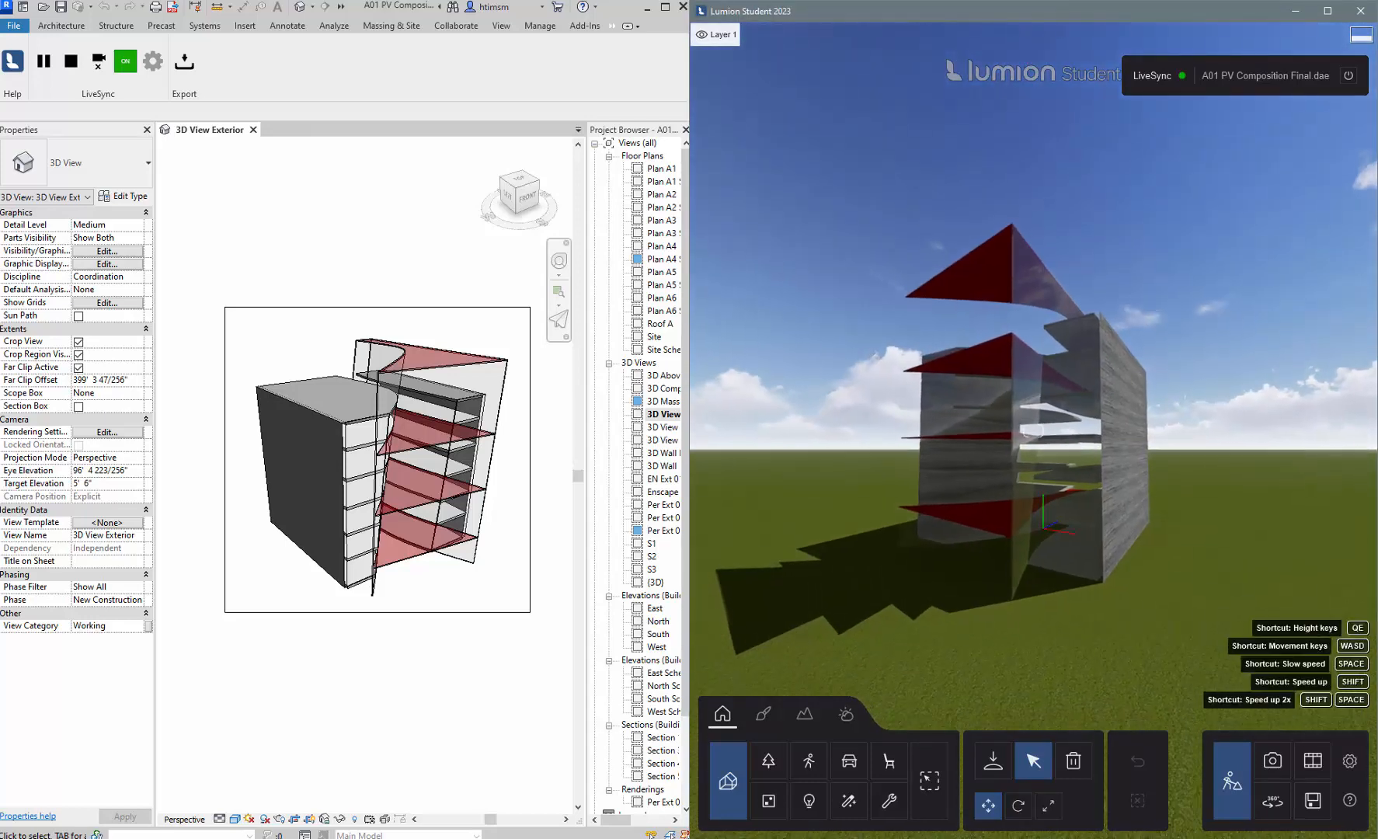
key(w)
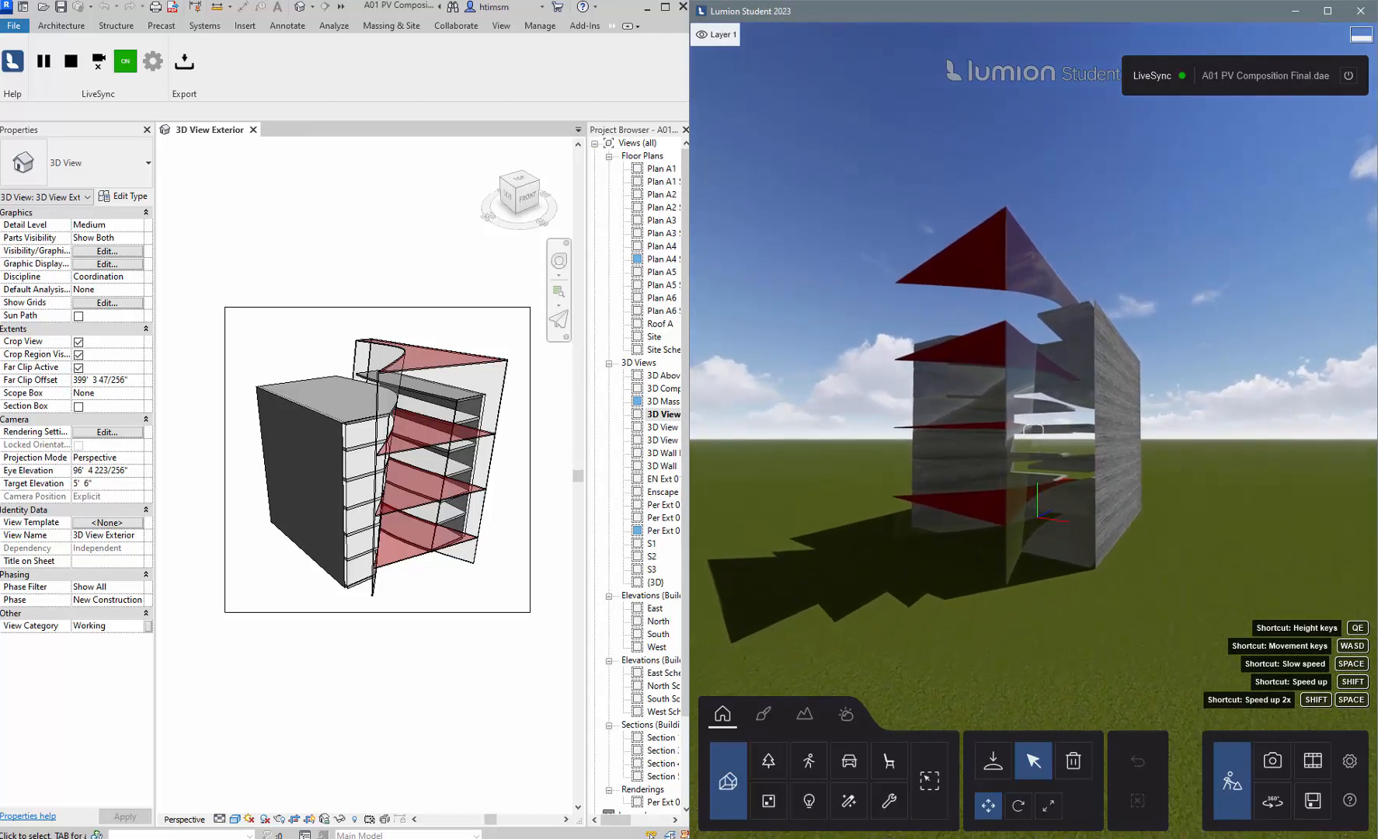
key(a)
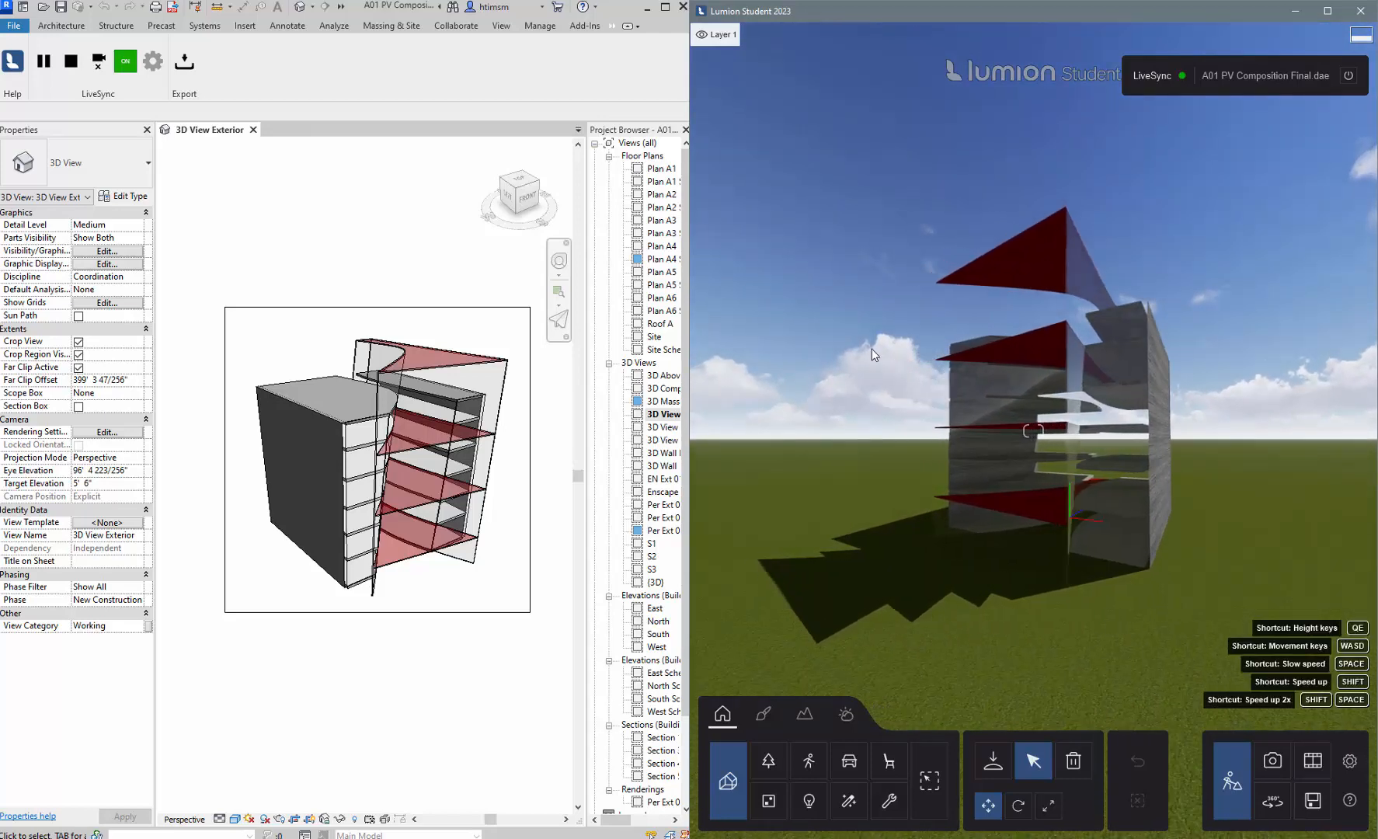
key(a)
right_drag(762, 355, 850, 363)
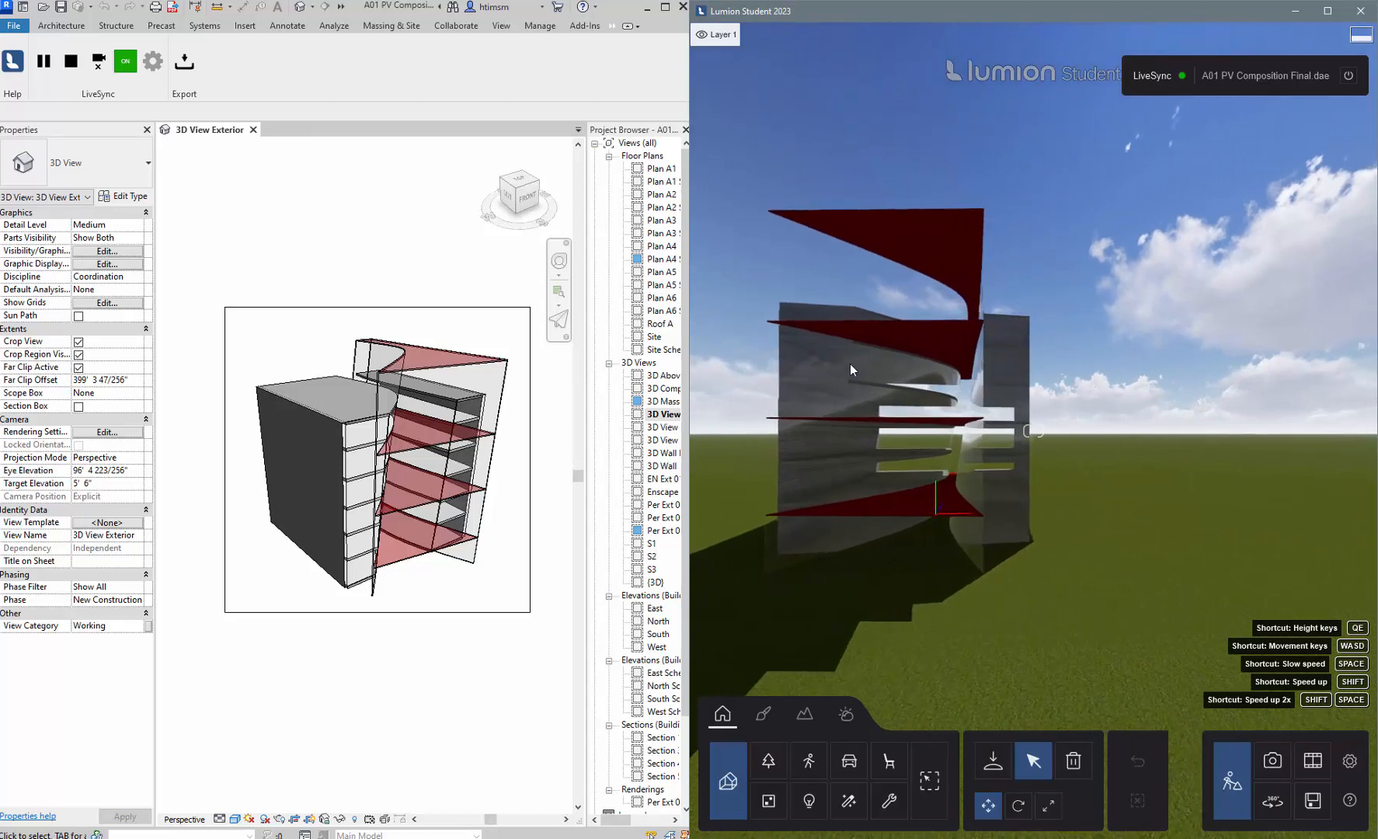
key(a)
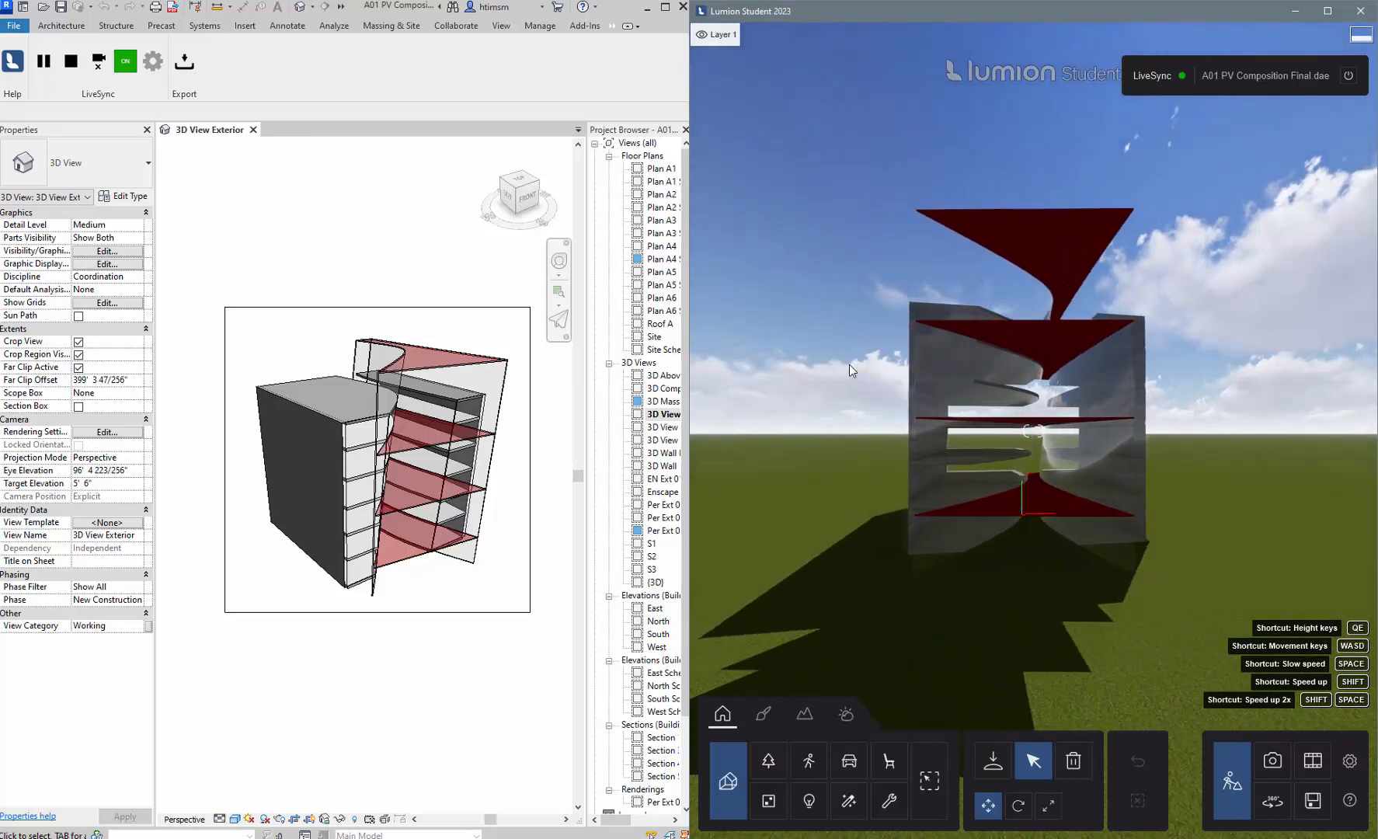
key(a)
right_drag(850, 363, 943, 392)
key(a)
key(w)
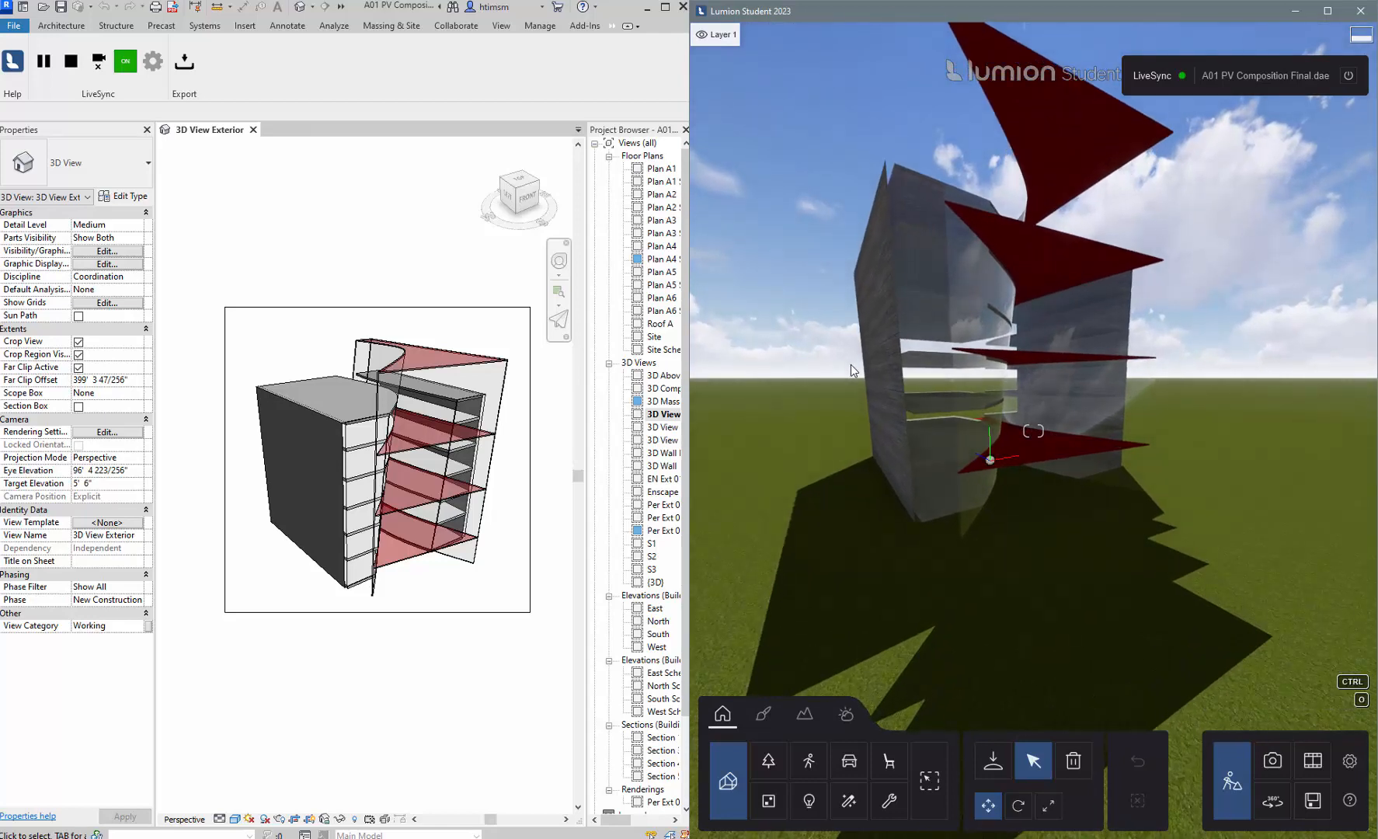
Raise the camera to inspect the building's roof and red triangular floor plates from above.
key(q)
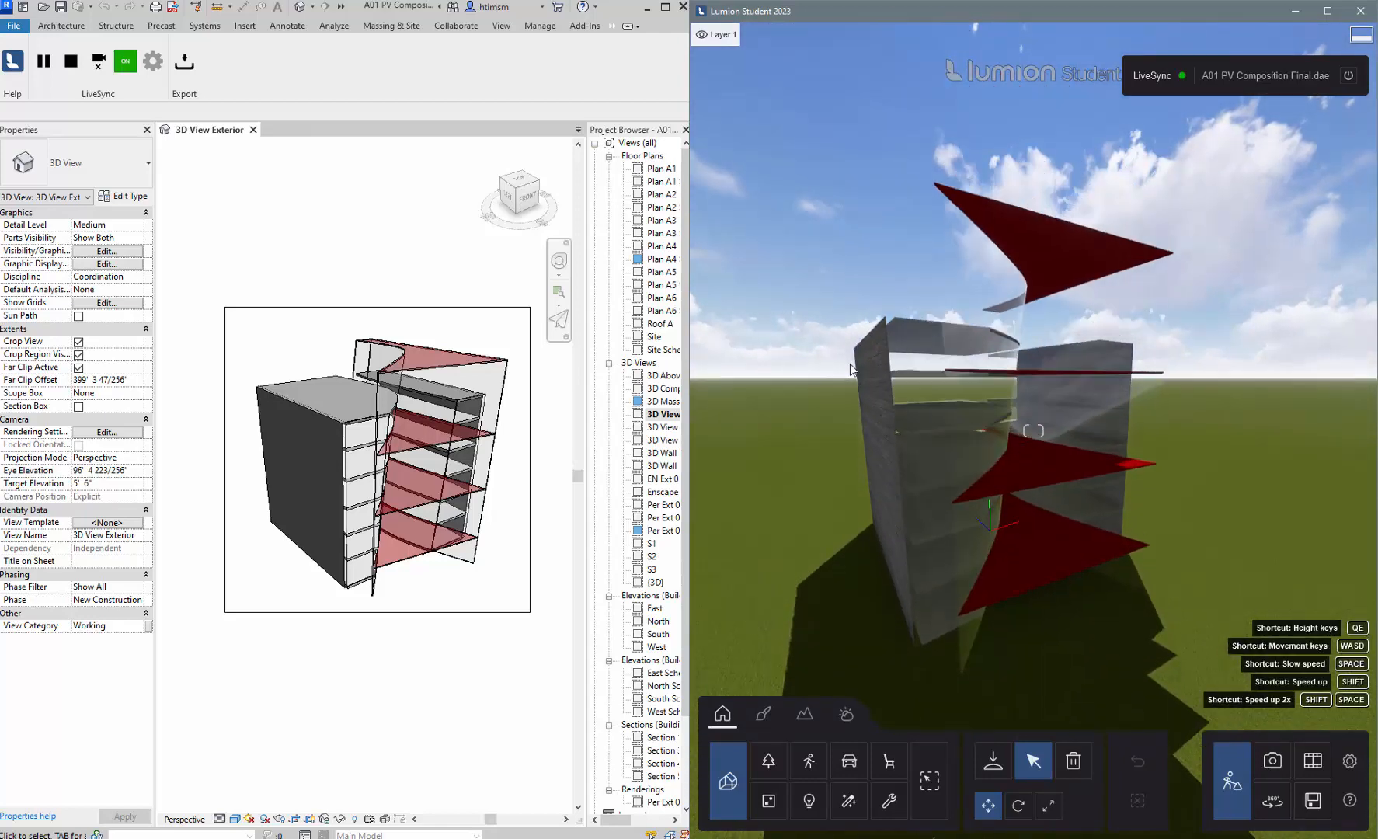
key(q)
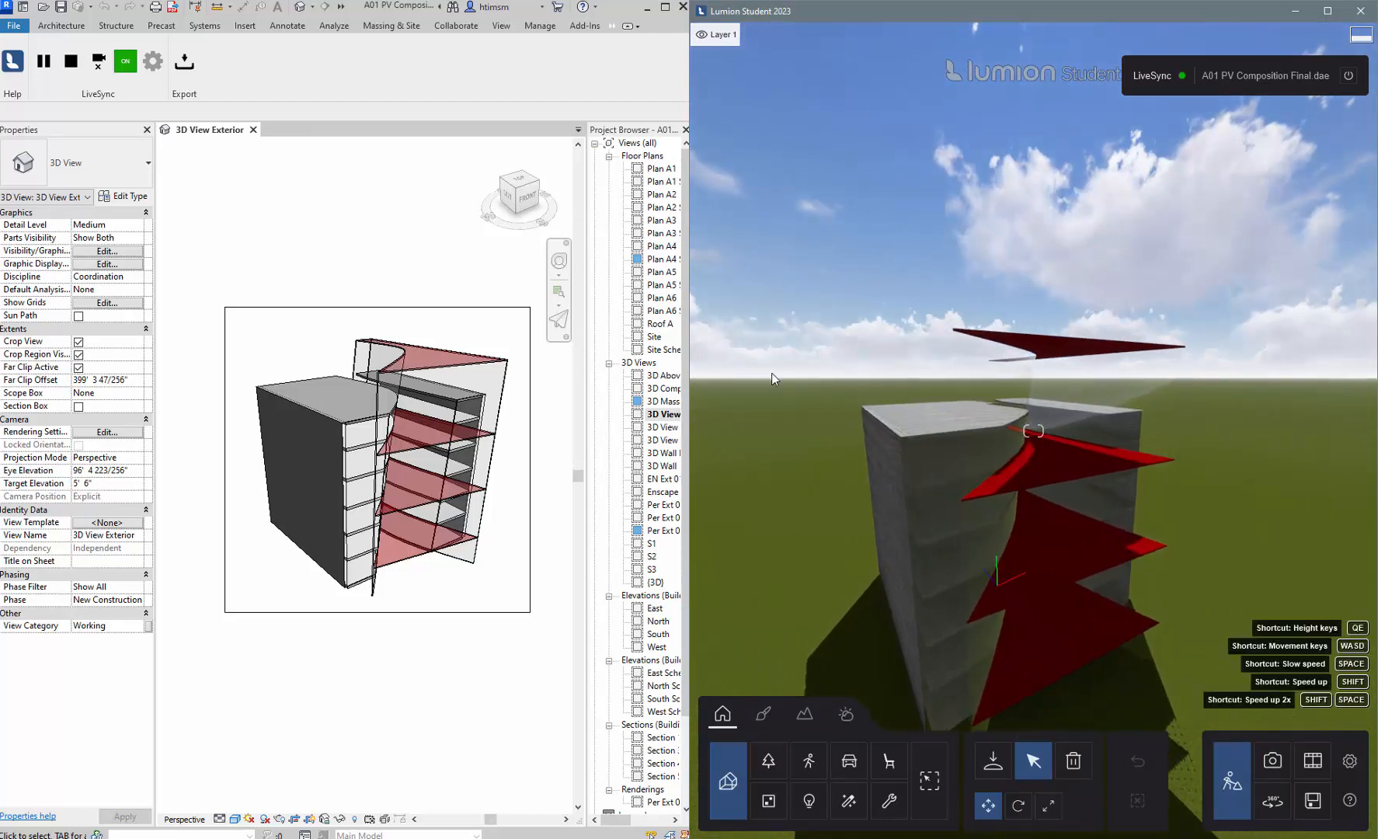
key(a)
right_drag(770, 374, 835, 403)
right_drag(999, 543, 952, 554)
key(d)
key(d)
key(a)
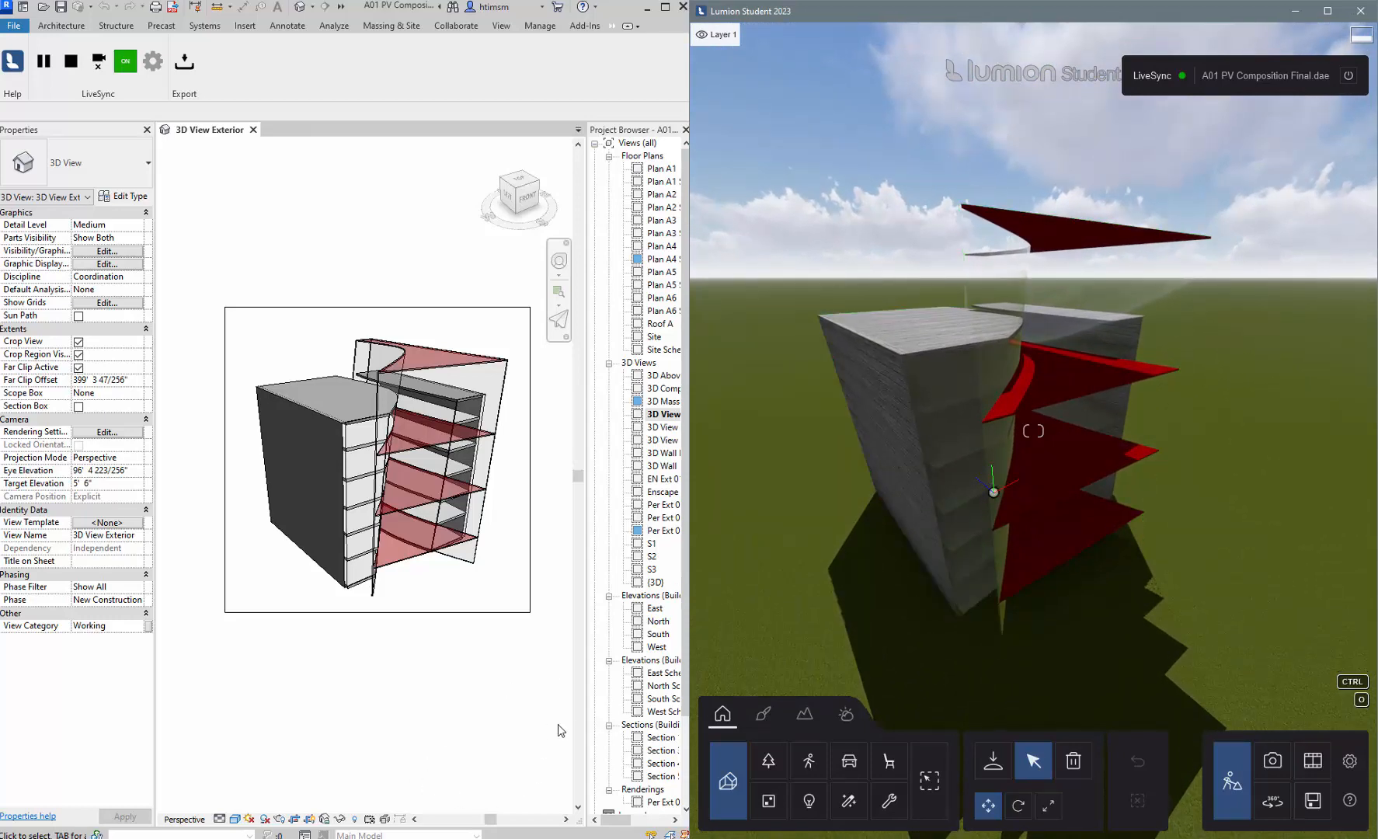
Apply the White landscape preset to the ground around the building.
click(804, 721)
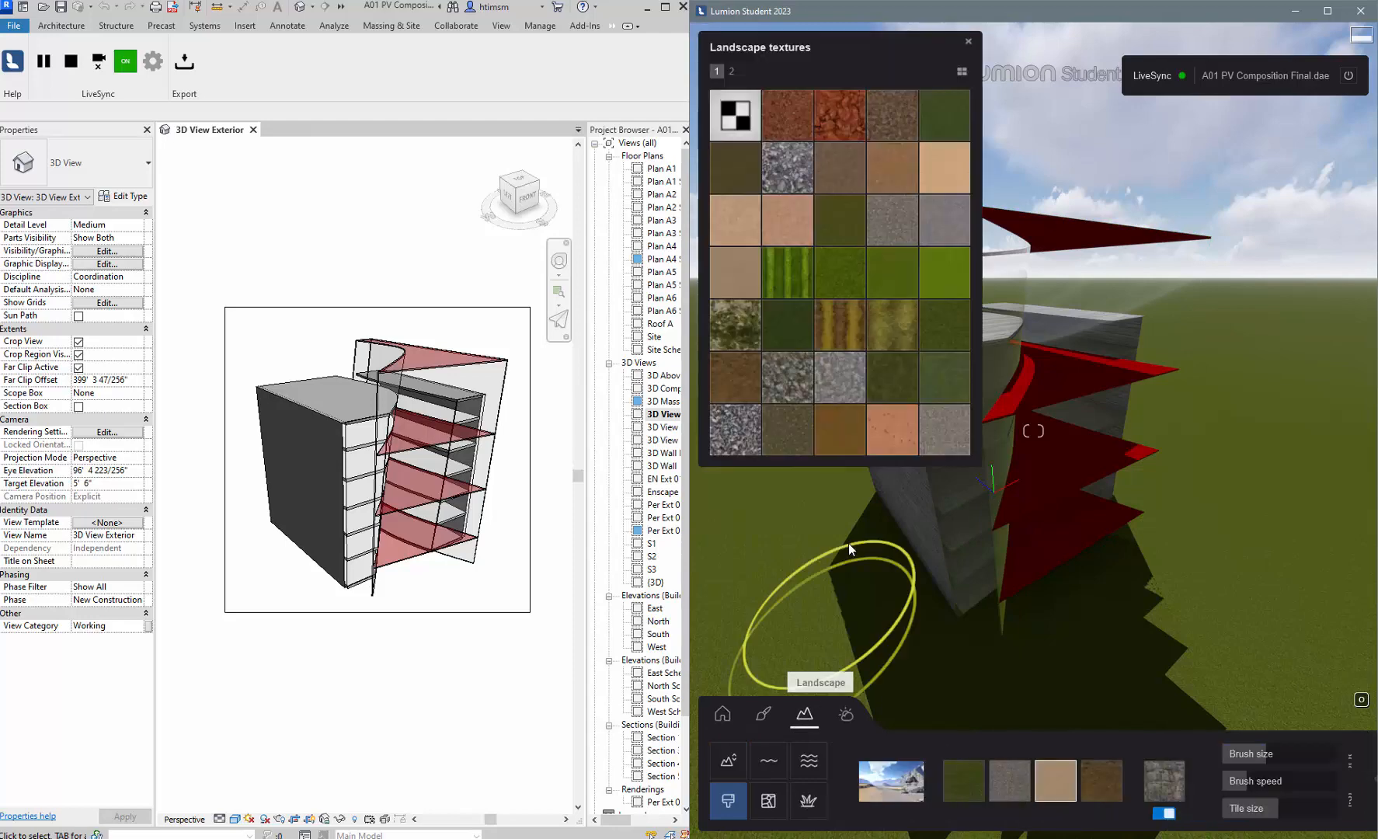
click(891, 781)
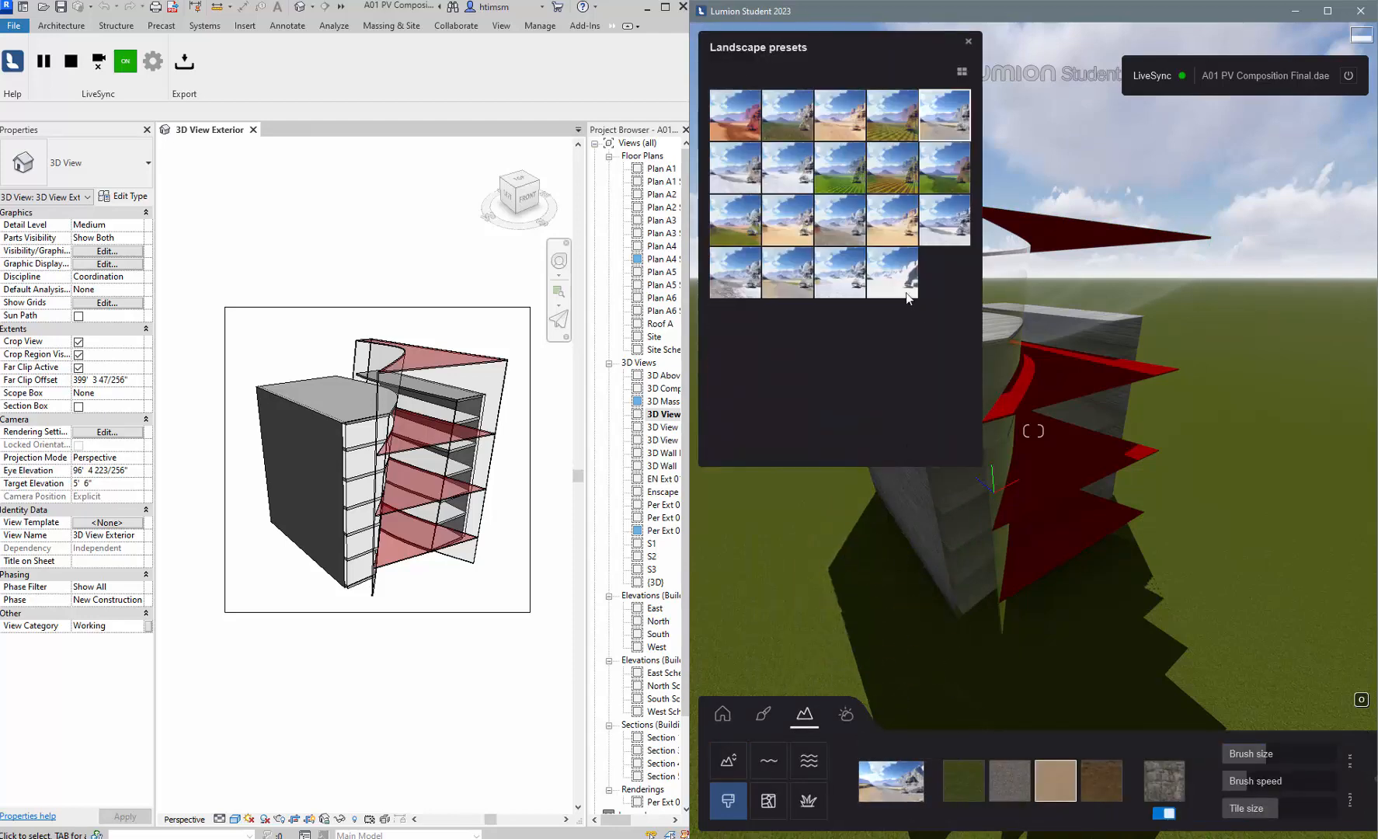
click(892, 273)
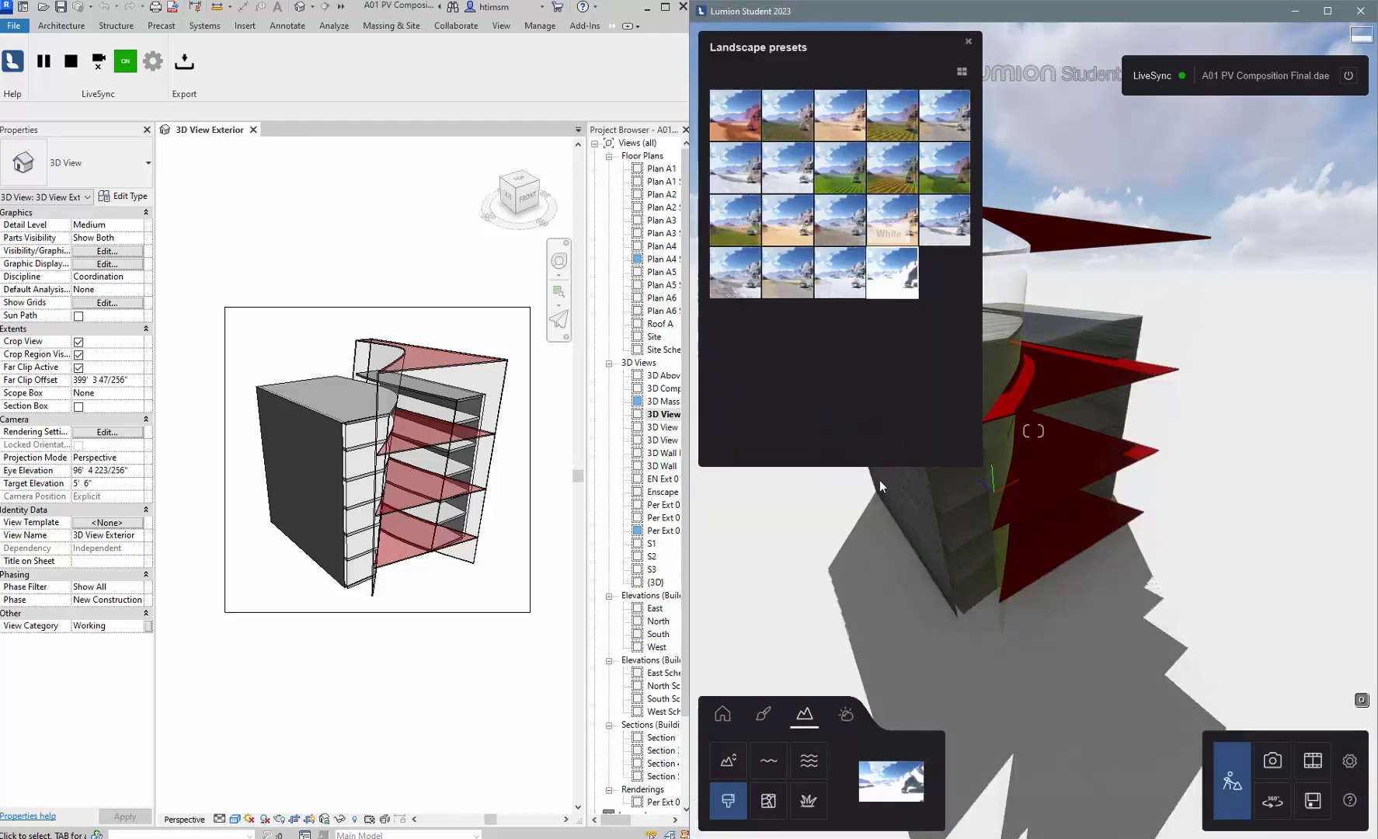
click(969, 42)
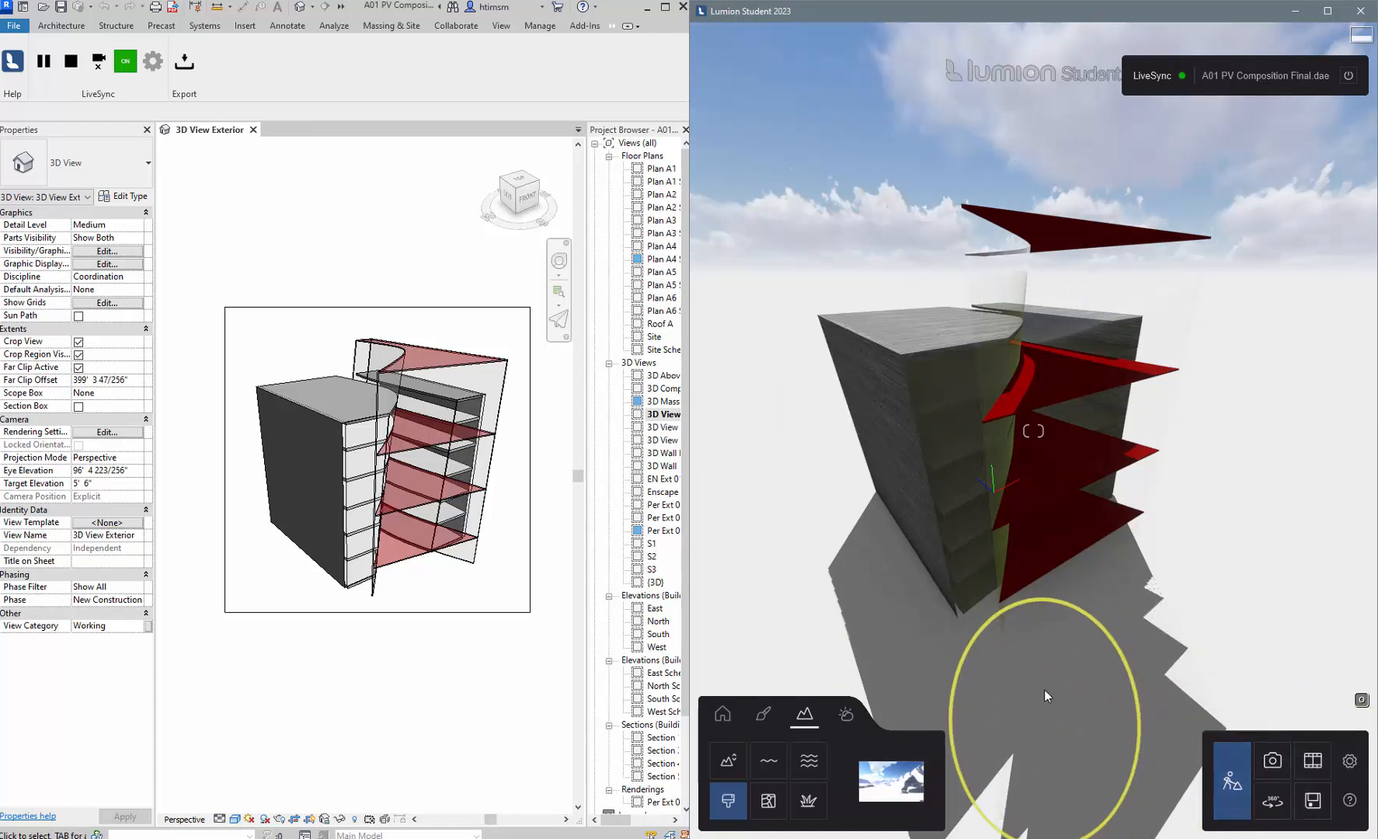
middle_drag(1044, 689, 1020, 689)
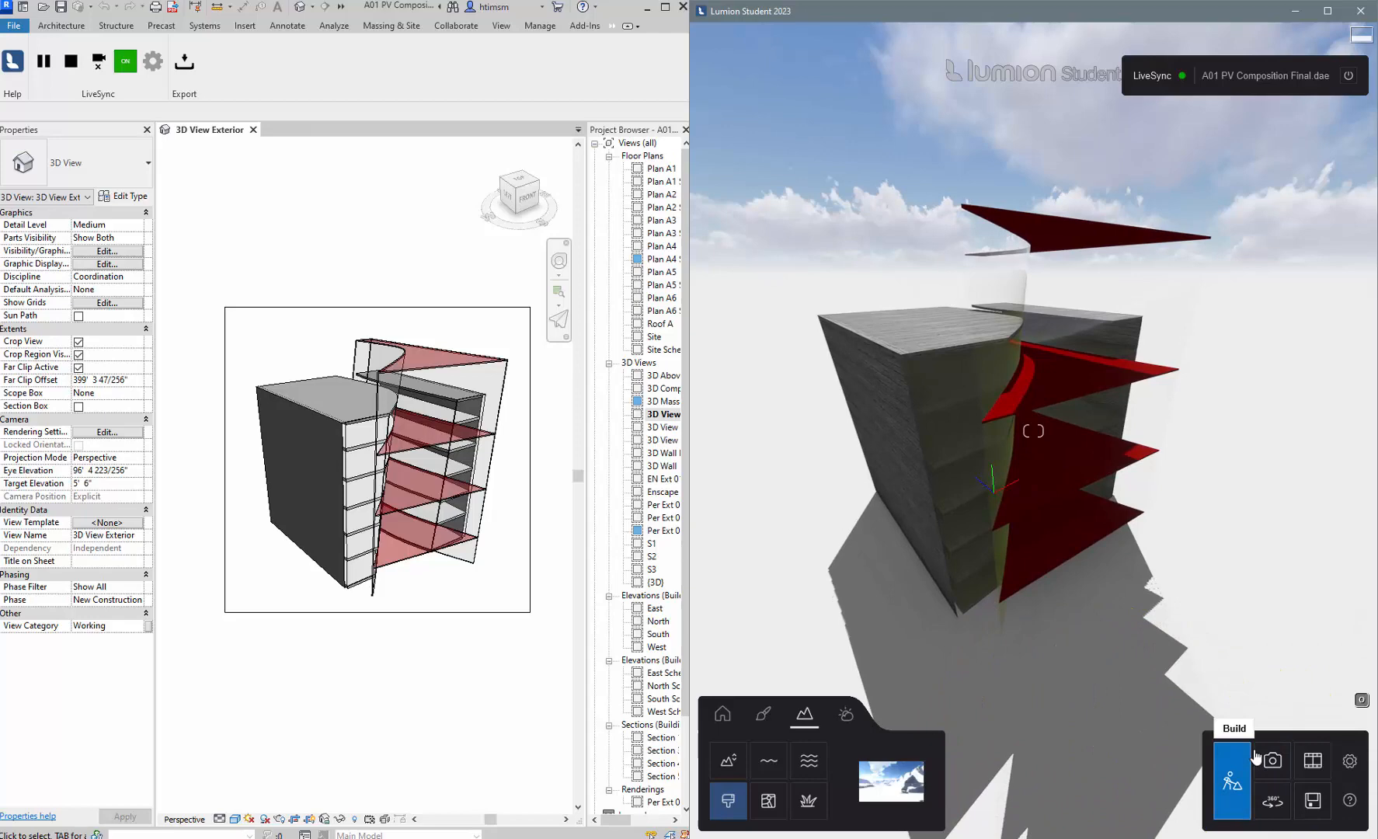
In Photo mode, frame the whole building from above at a camera height of about 96.5 ft and store the view as photo 1.
click(1274, 765)
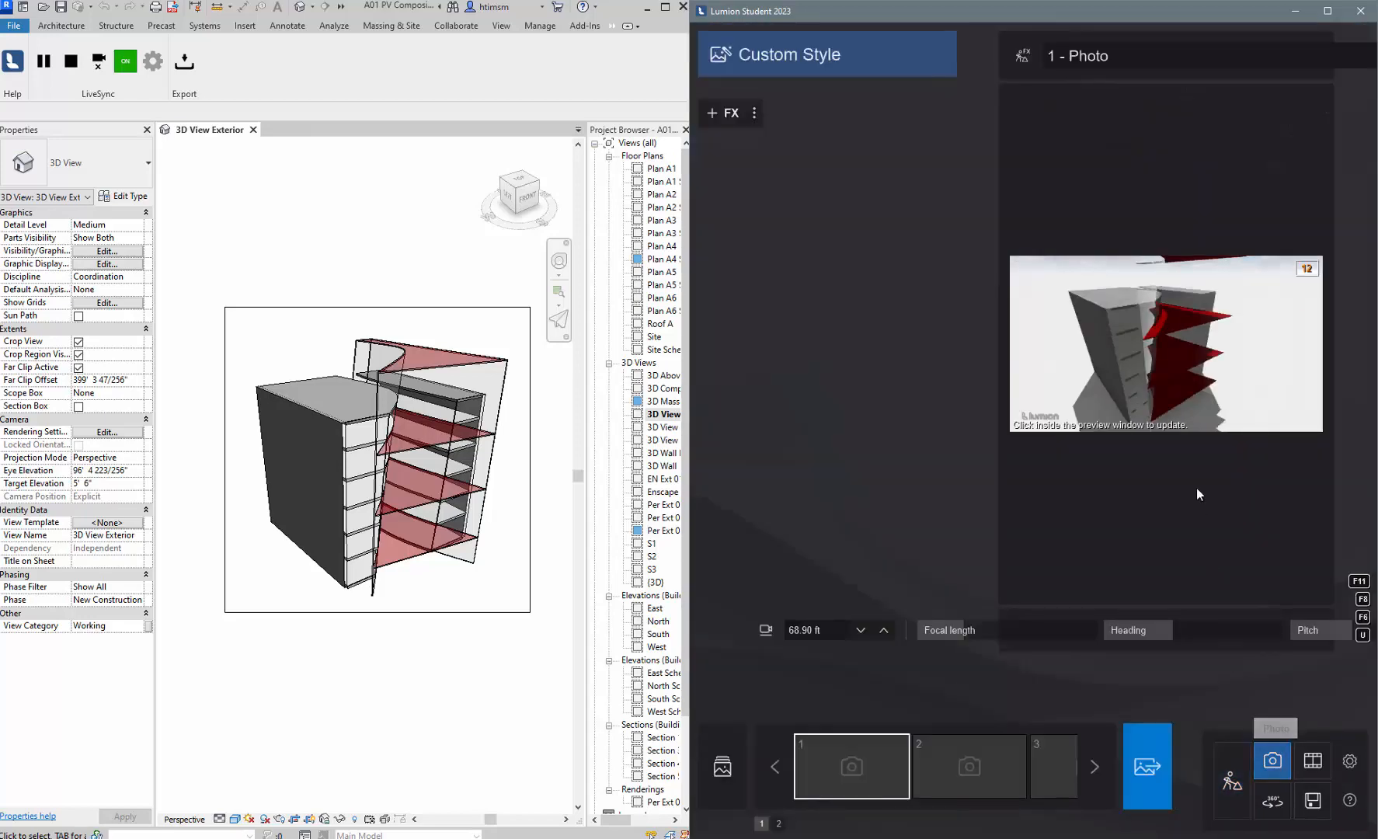
mouse_move(1180, 366)
right_down()
mouse_move(1181, 330)
mouse_move(1171, 364)
mouse_move(1134, 339)
mouse_move(1117, 402)
mouse_move(1168, 362)
mouse_move(1166, 343)
right_up()
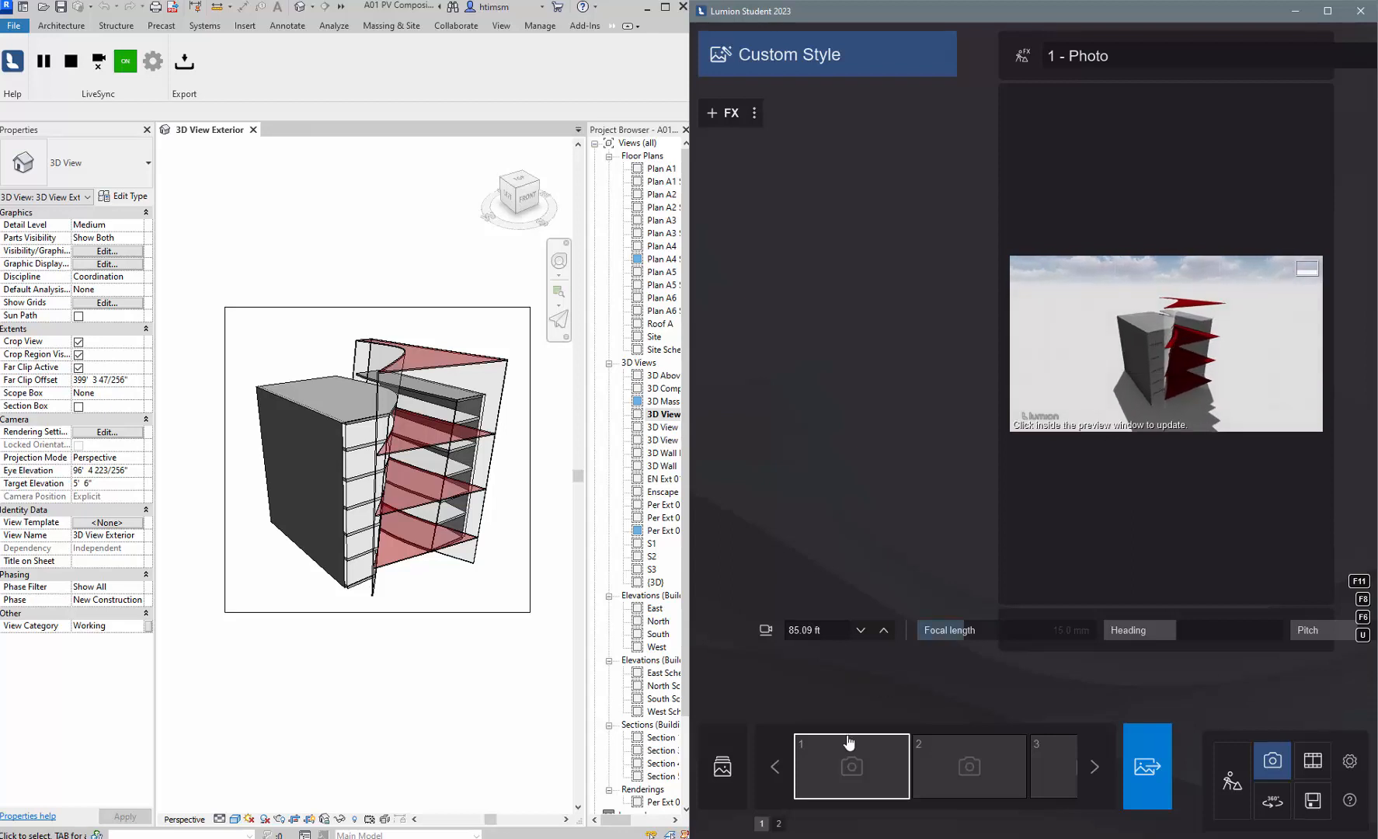
mouse_move(845, 725)
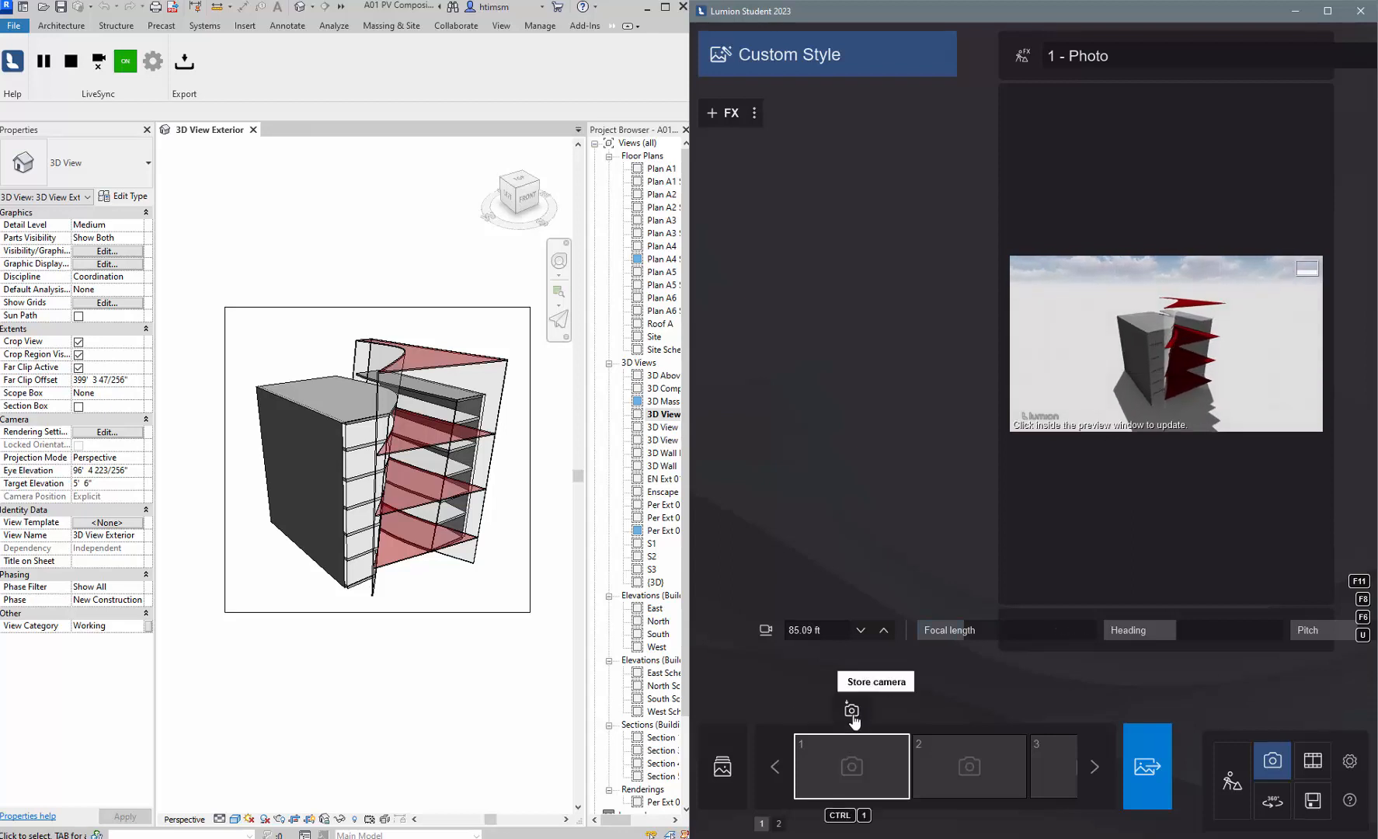
click(1199, 420)
key(a)
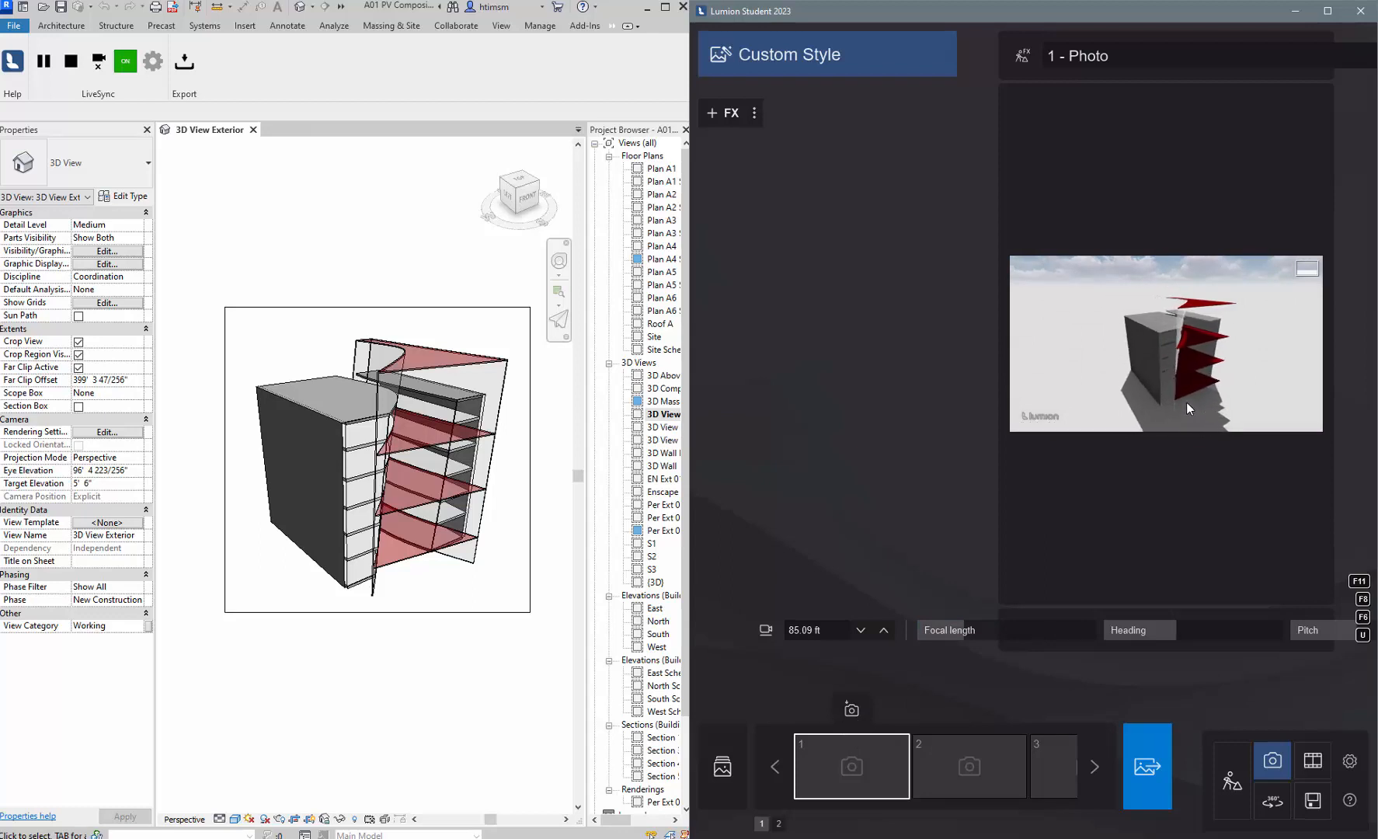
right_drag(1208, 380, 1175, 424)
key(a)
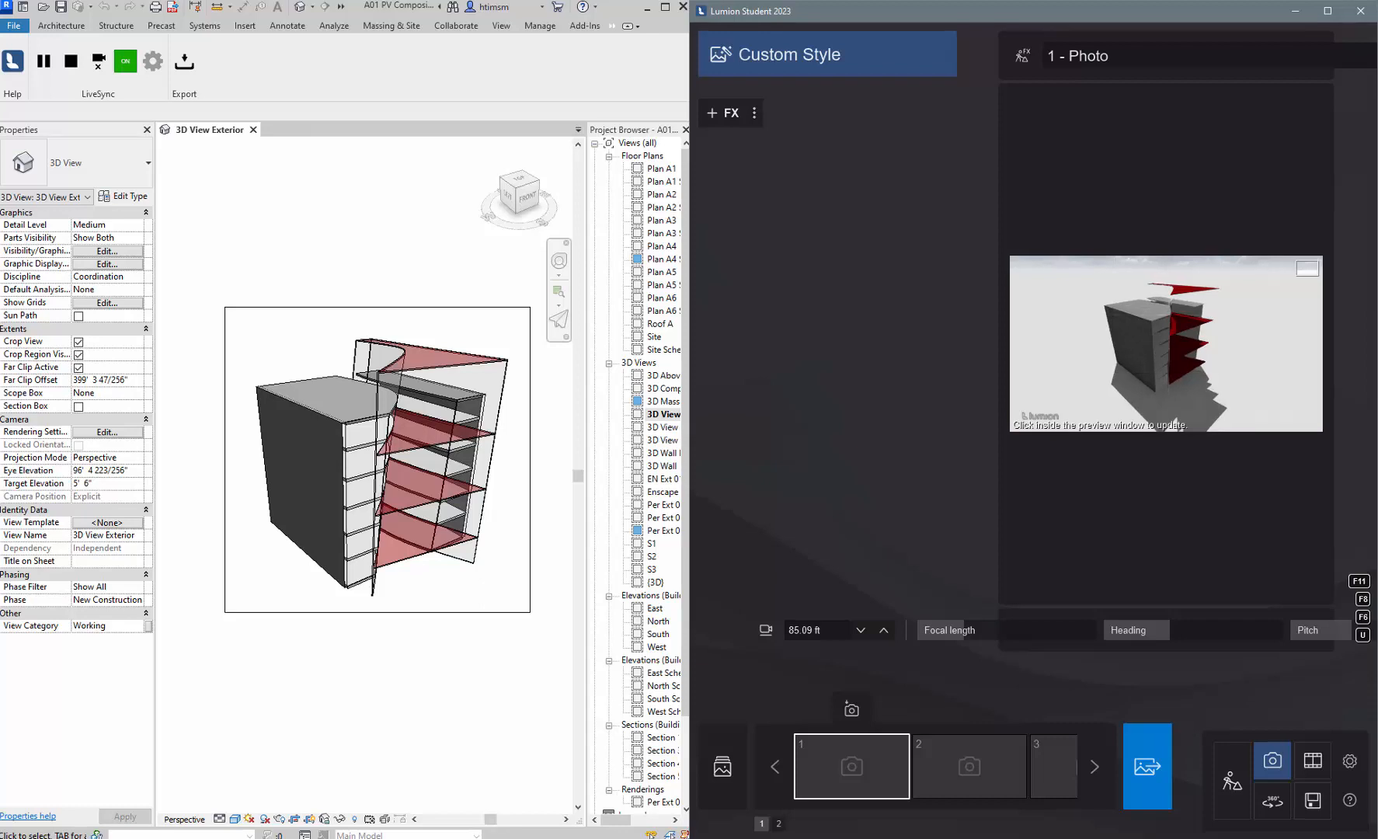
key(q)
right_drag(1175, 424, 1201, 398)
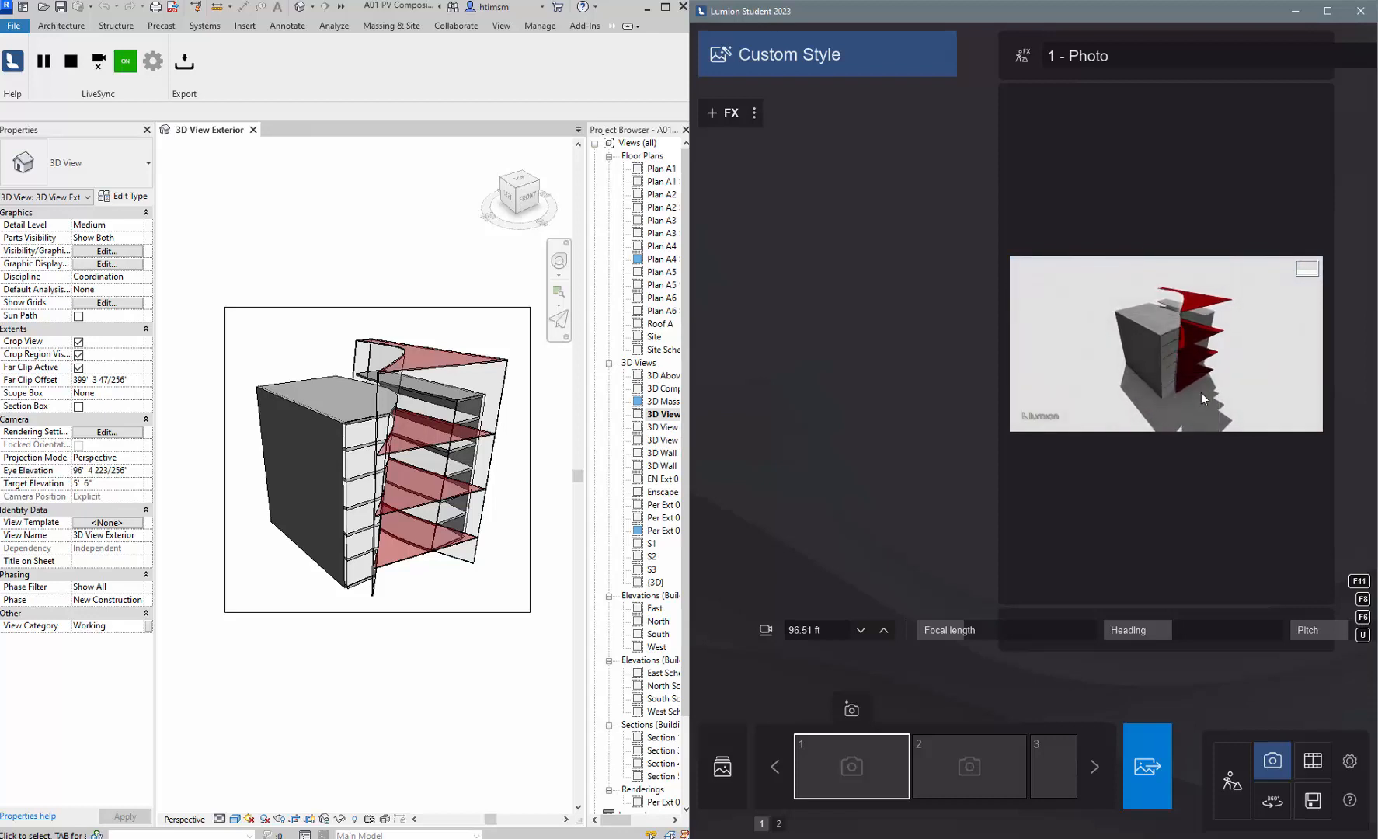
click(851, 711)
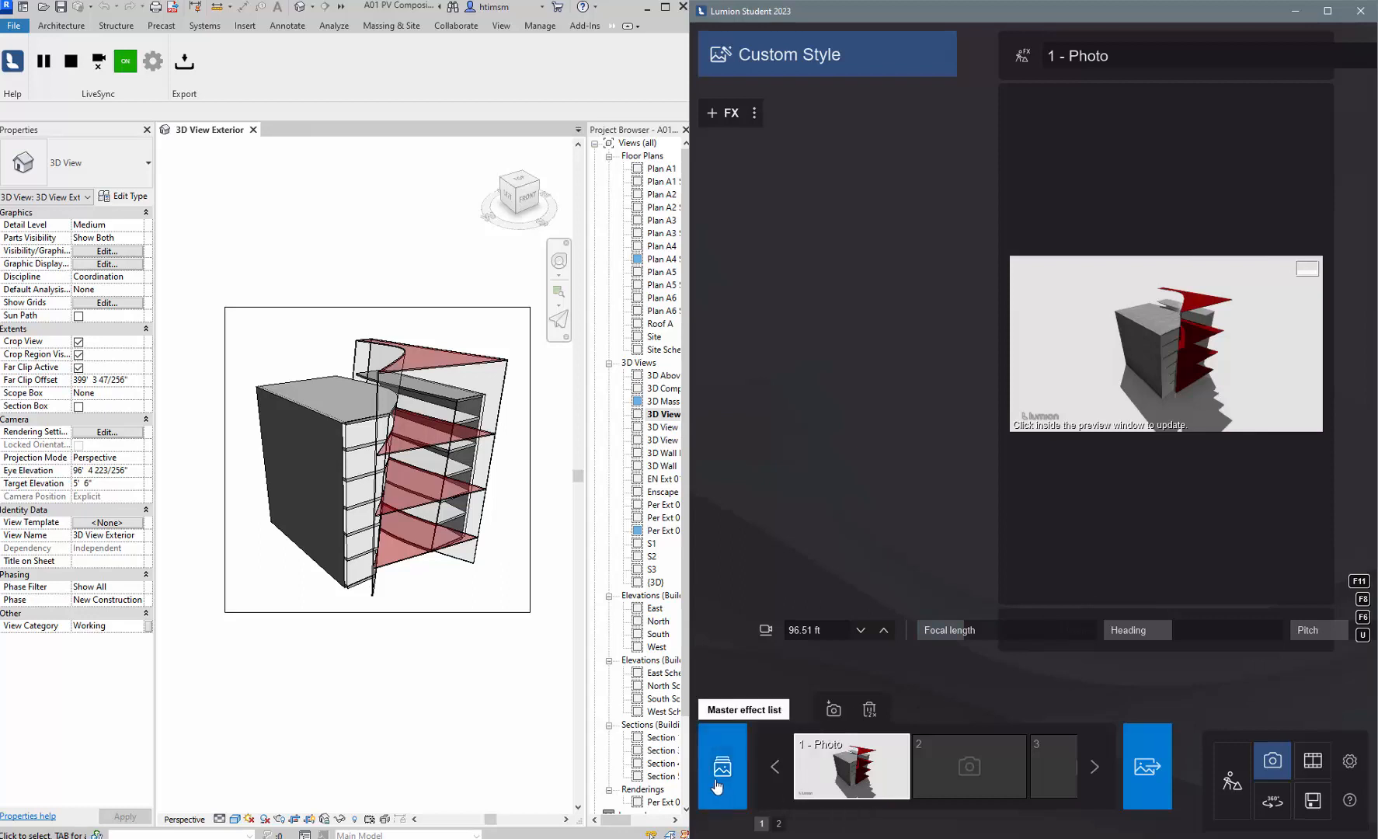
Back in Build mode, reduce the cloudiness to clear the sky and turn the sun direction to roughly west.
click(1232, 781)
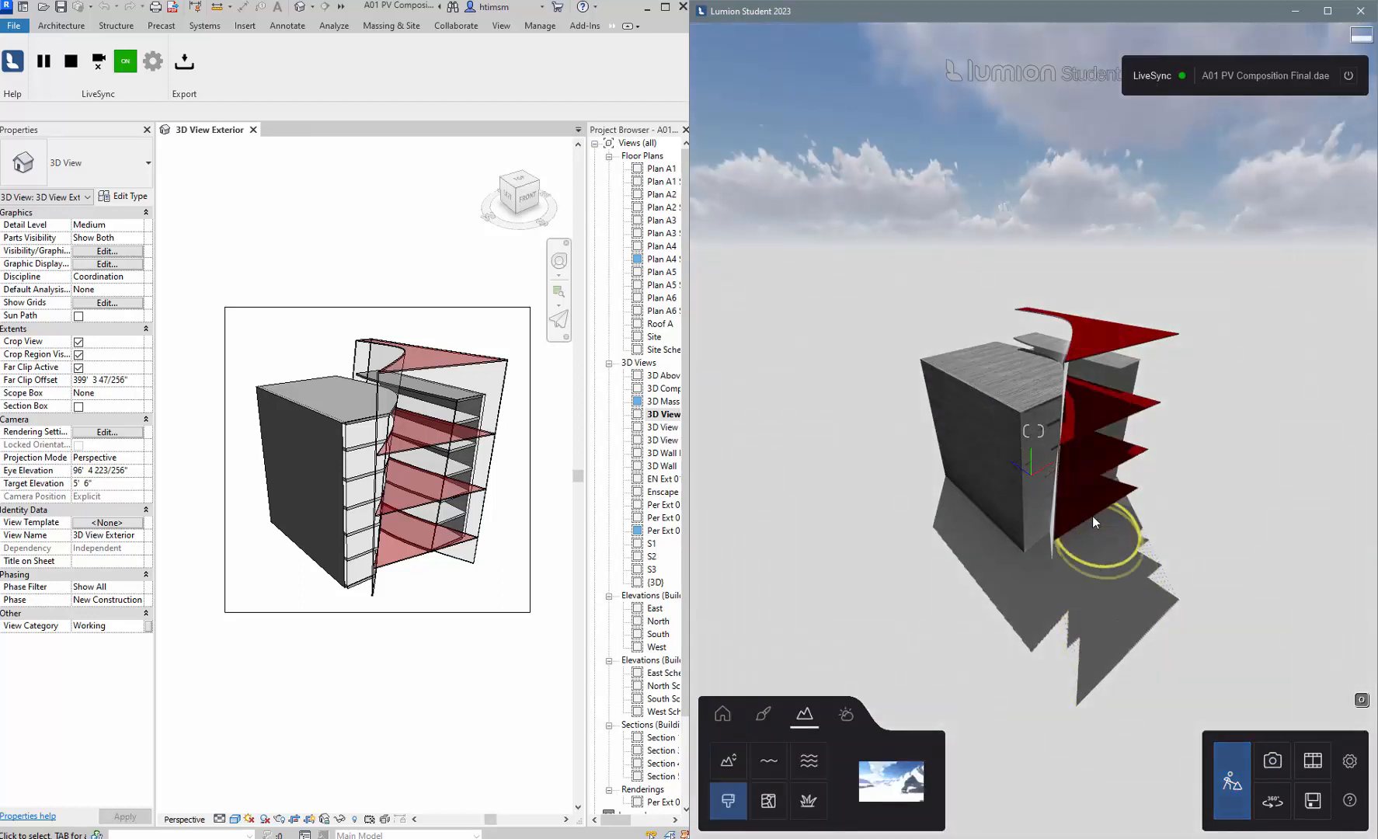
click(849, 717)
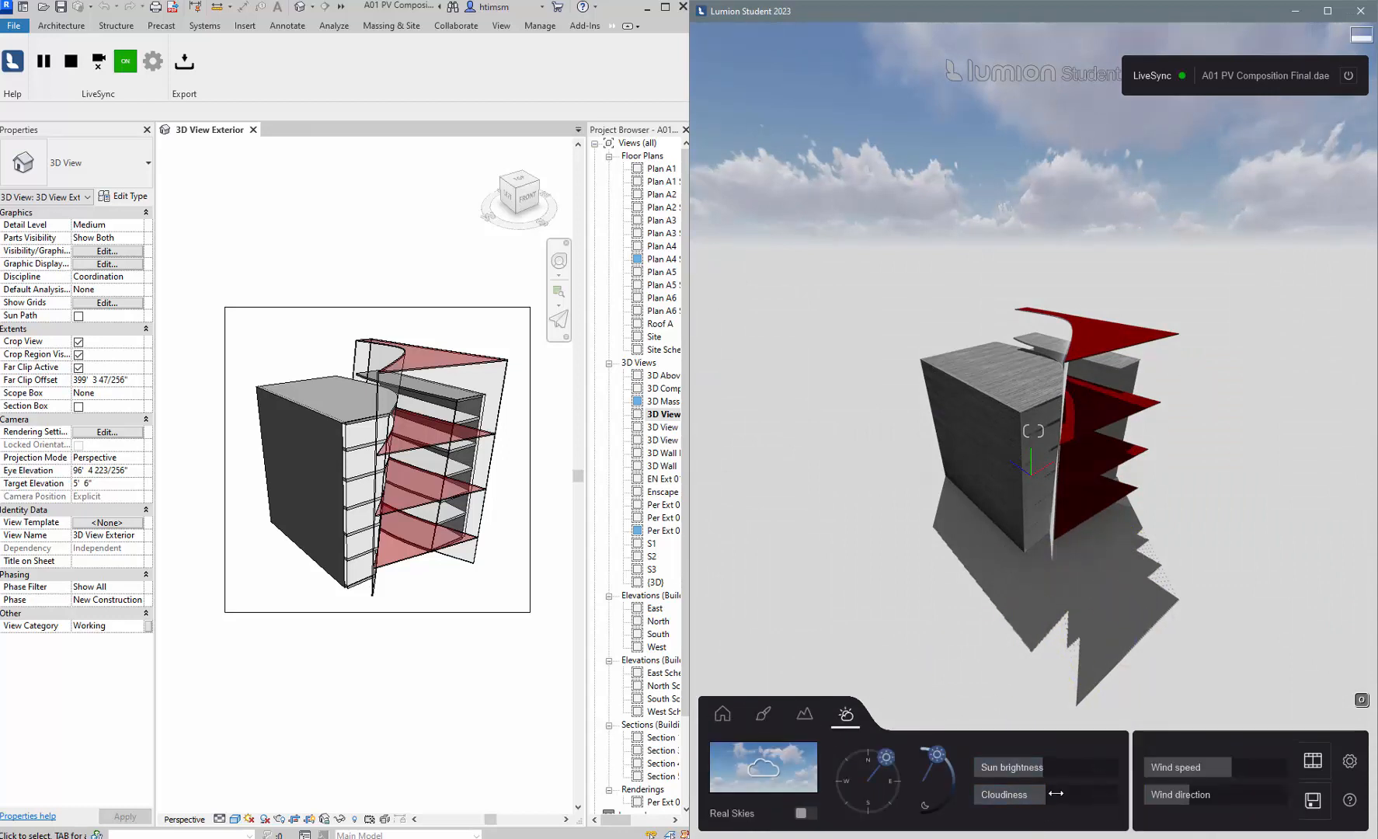
drag(1056, 793, 958, 802)
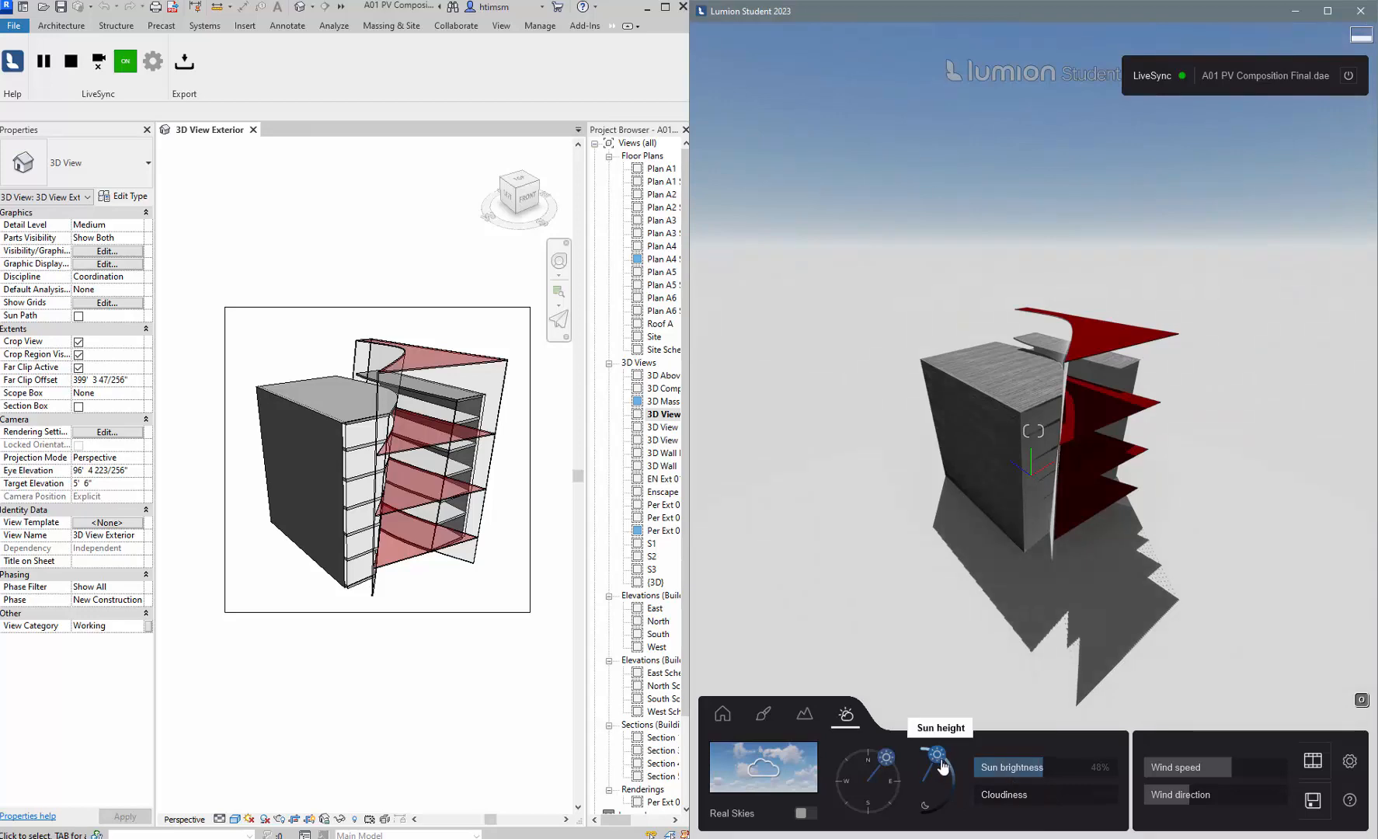
drag(885, 756, 831, 800)
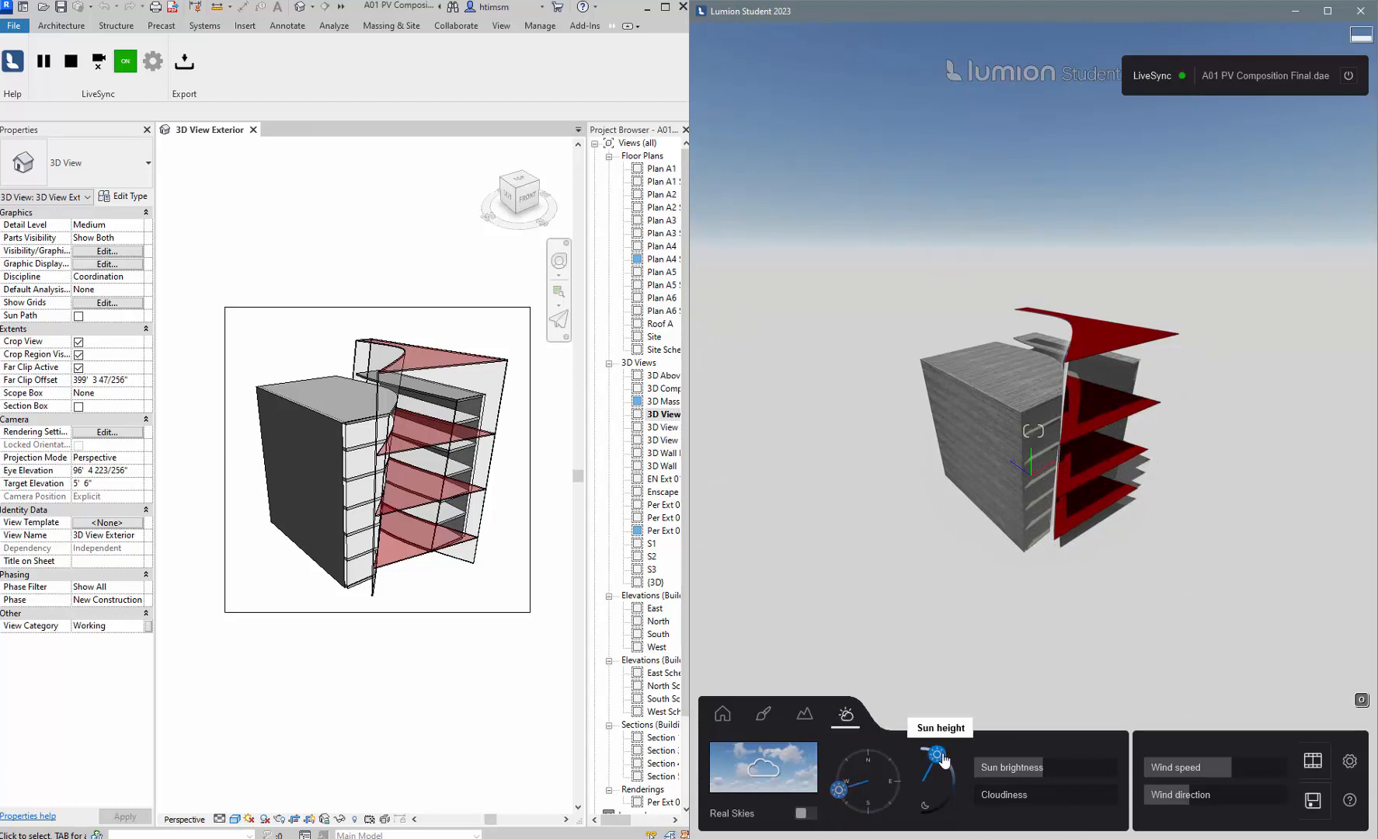
mouse_move(937, 755)
mouse_down()
mouse_move(947, 763)
mouse_move(937, 738)
mouse_up()
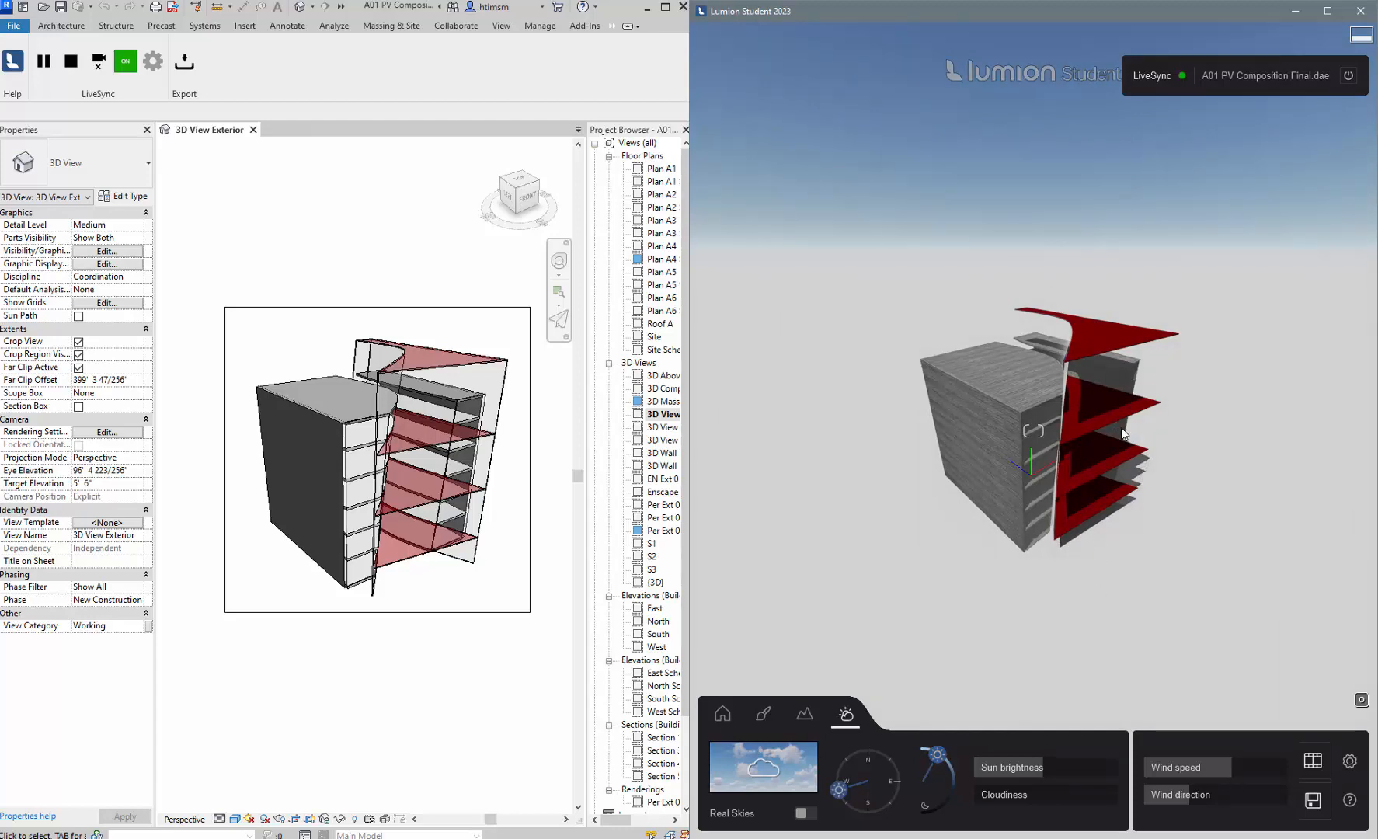
Open the settings of the building's Concrete, Board Formed material and reduce its texture strength to 48%.
scroll(1121, 427, up, 5)
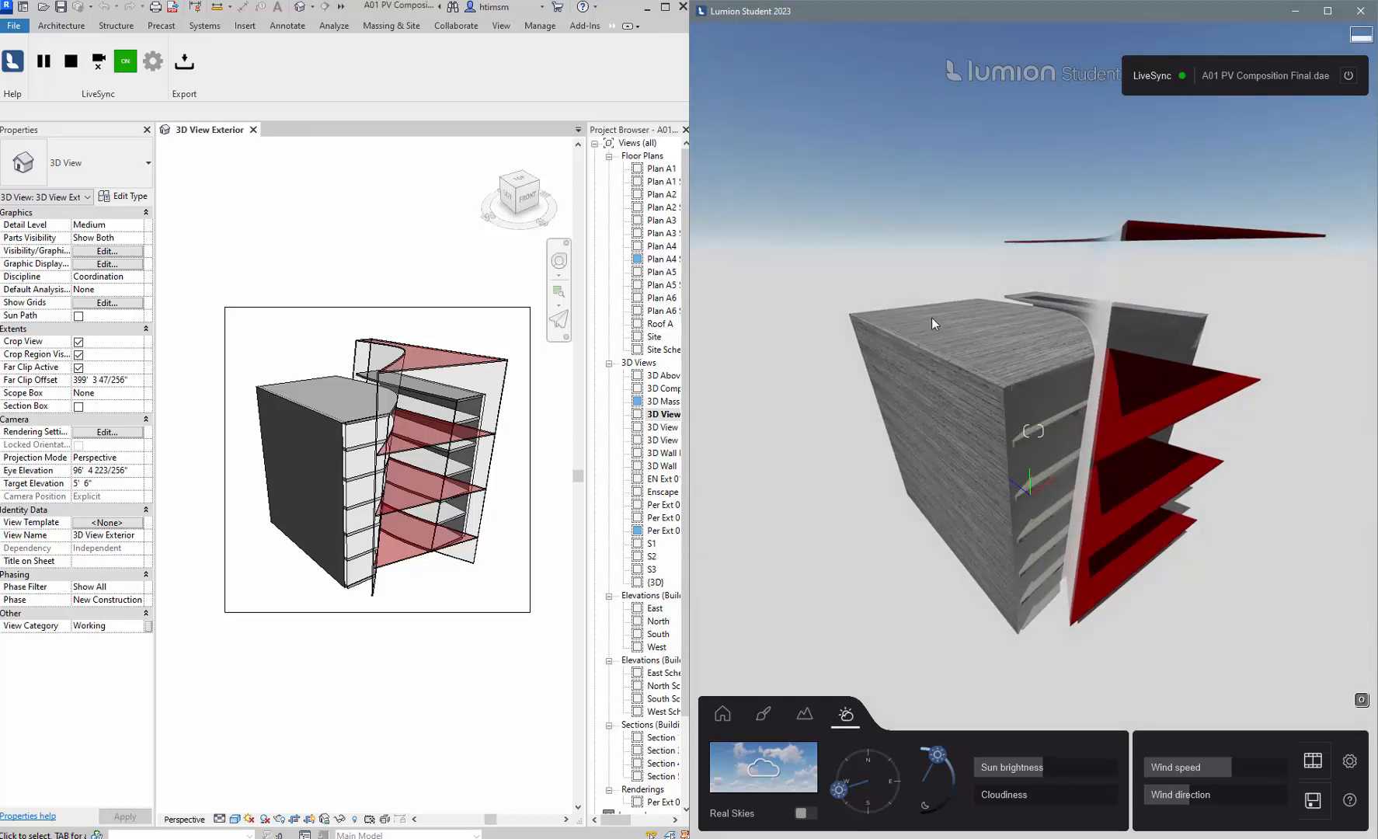
click(765, 721)
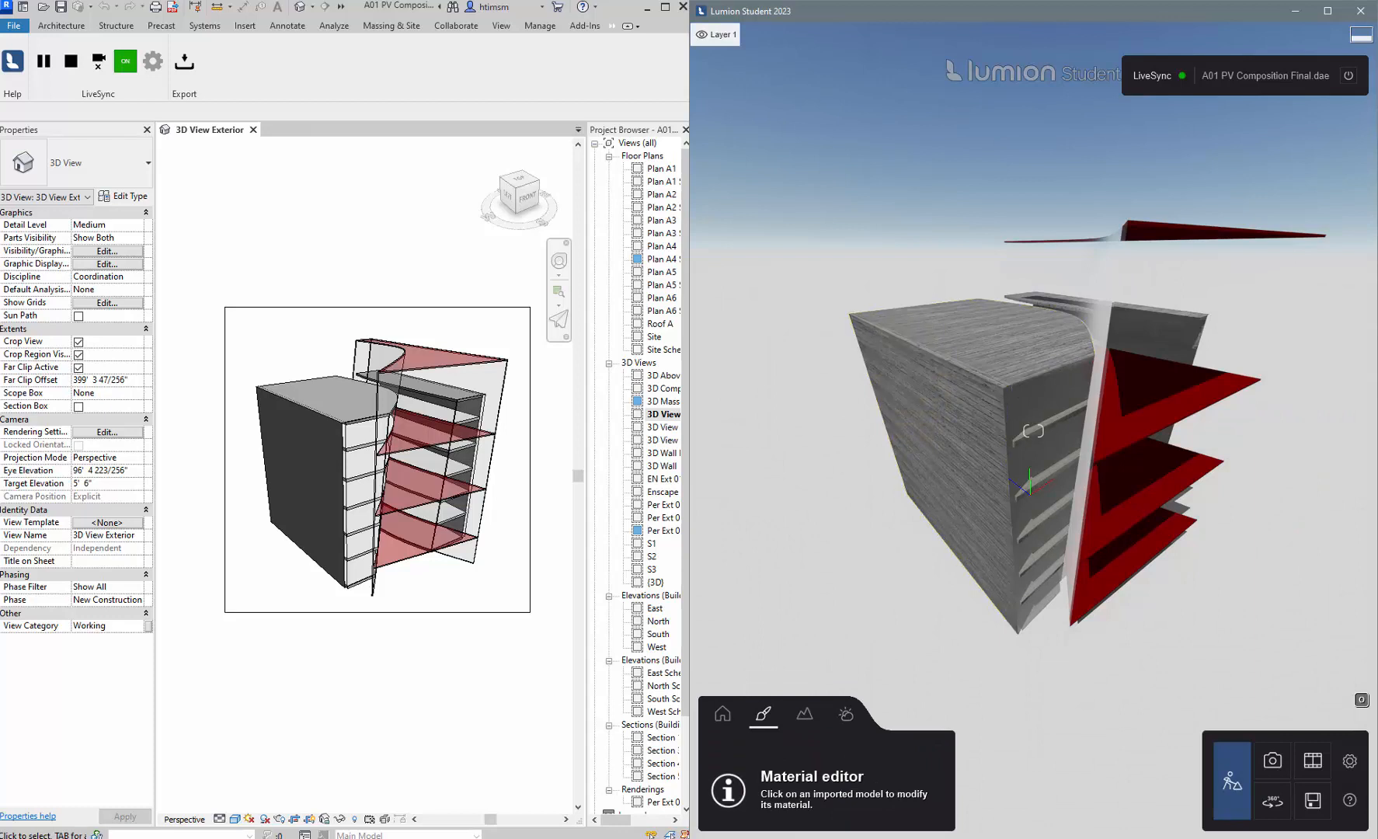
click(909, 342)
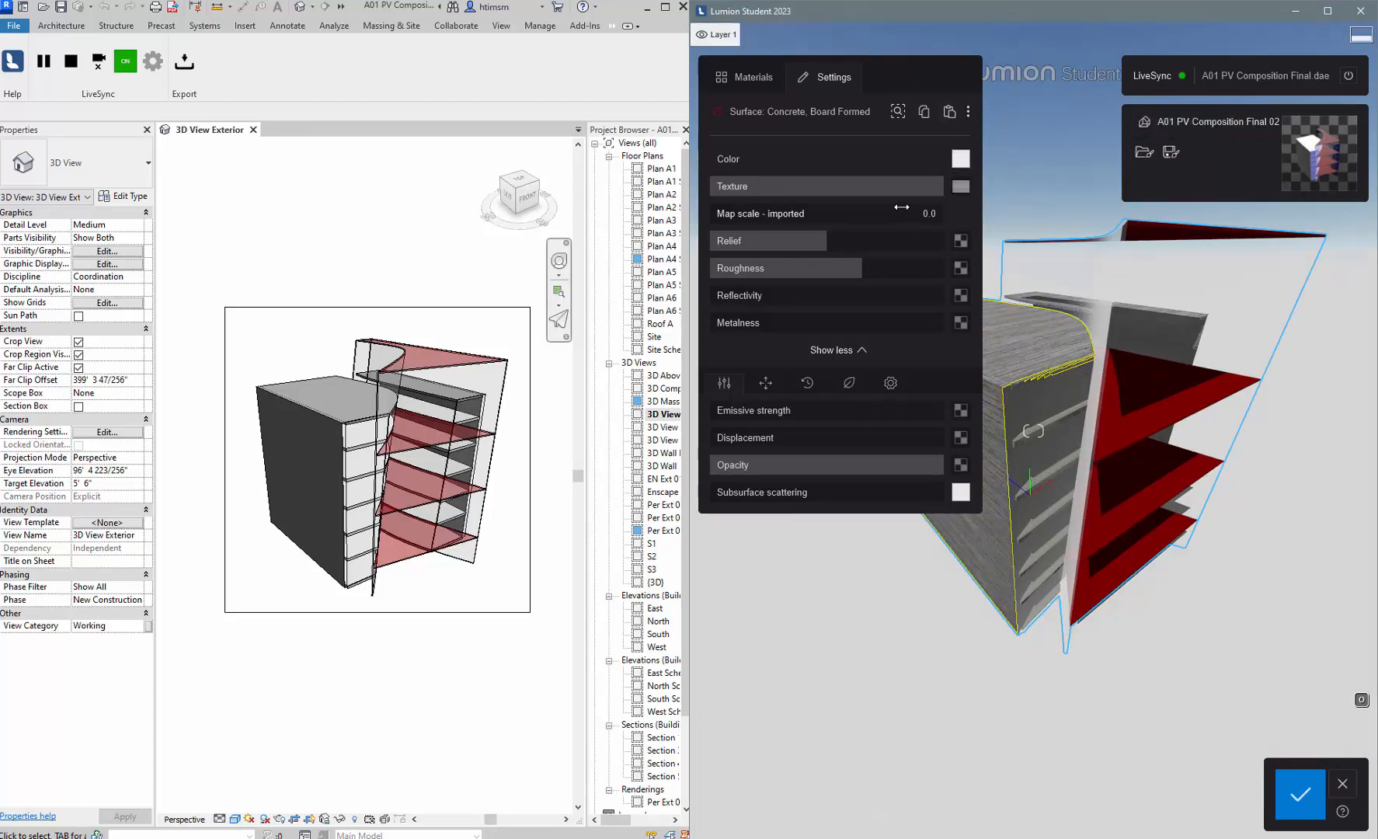
click(745, 77)
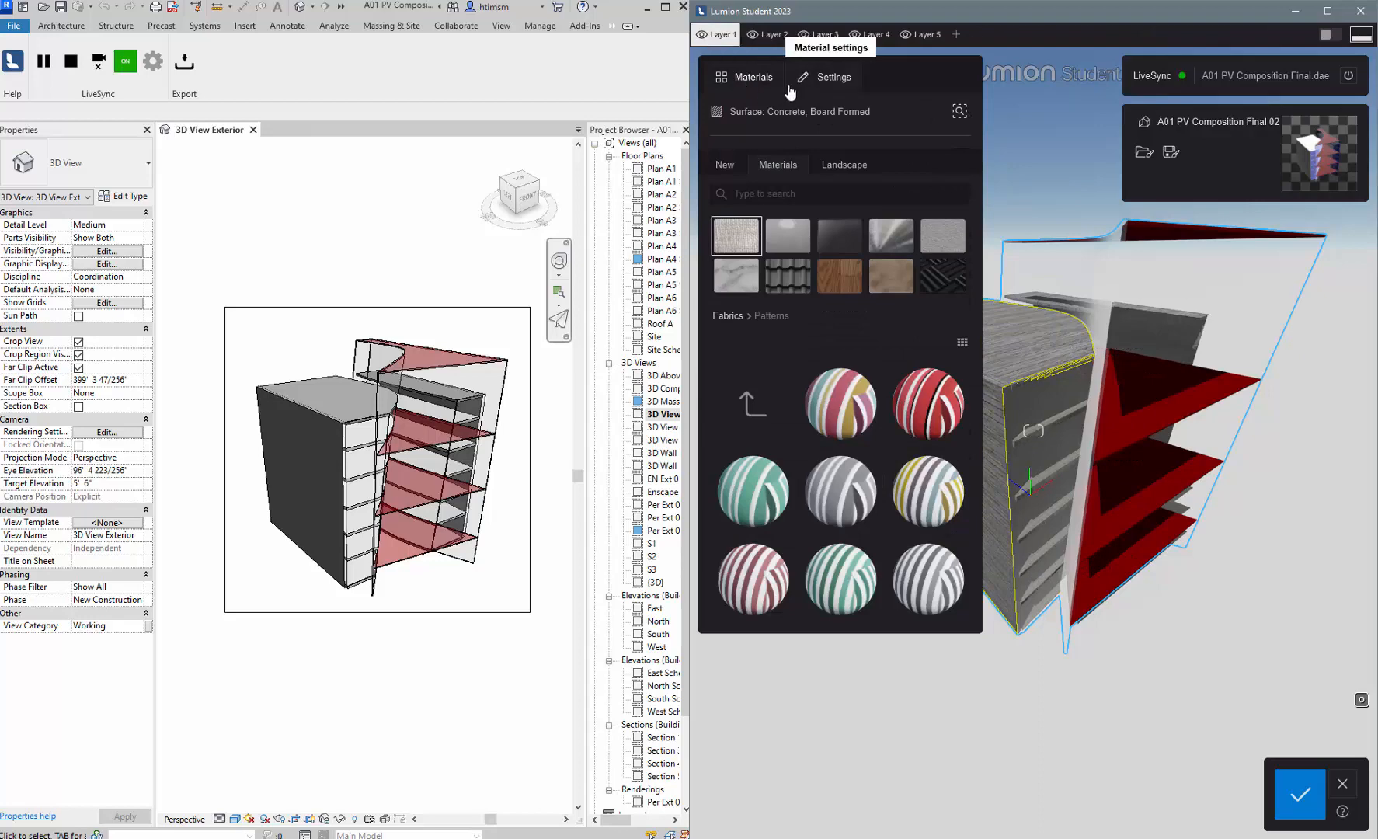
click(817, 80)
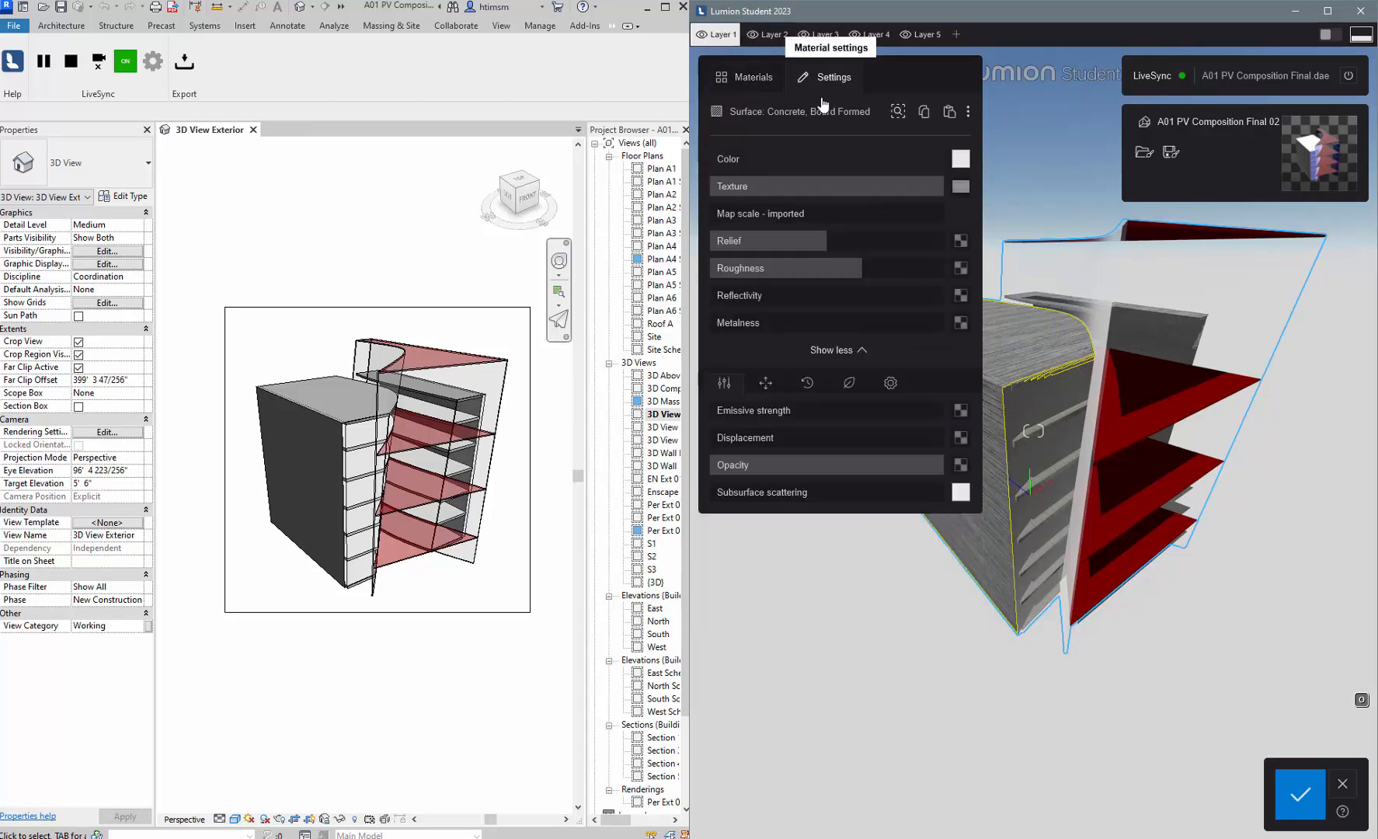
drag(942, 186, 821, 181)
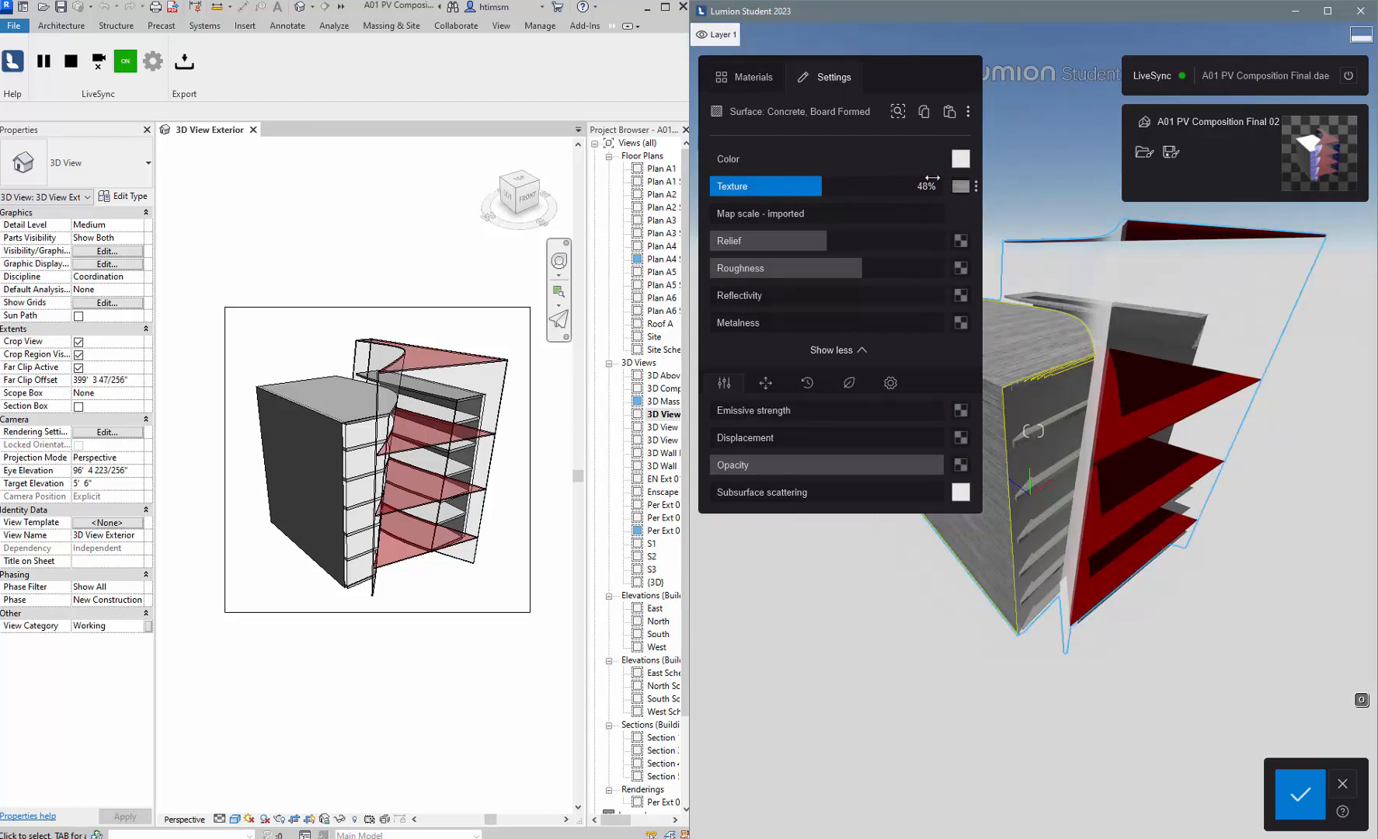
Tint the Concrete, Board Formed material red, lighten the tint to pale pink, and reduce the texture strength further.
click(961, 158)
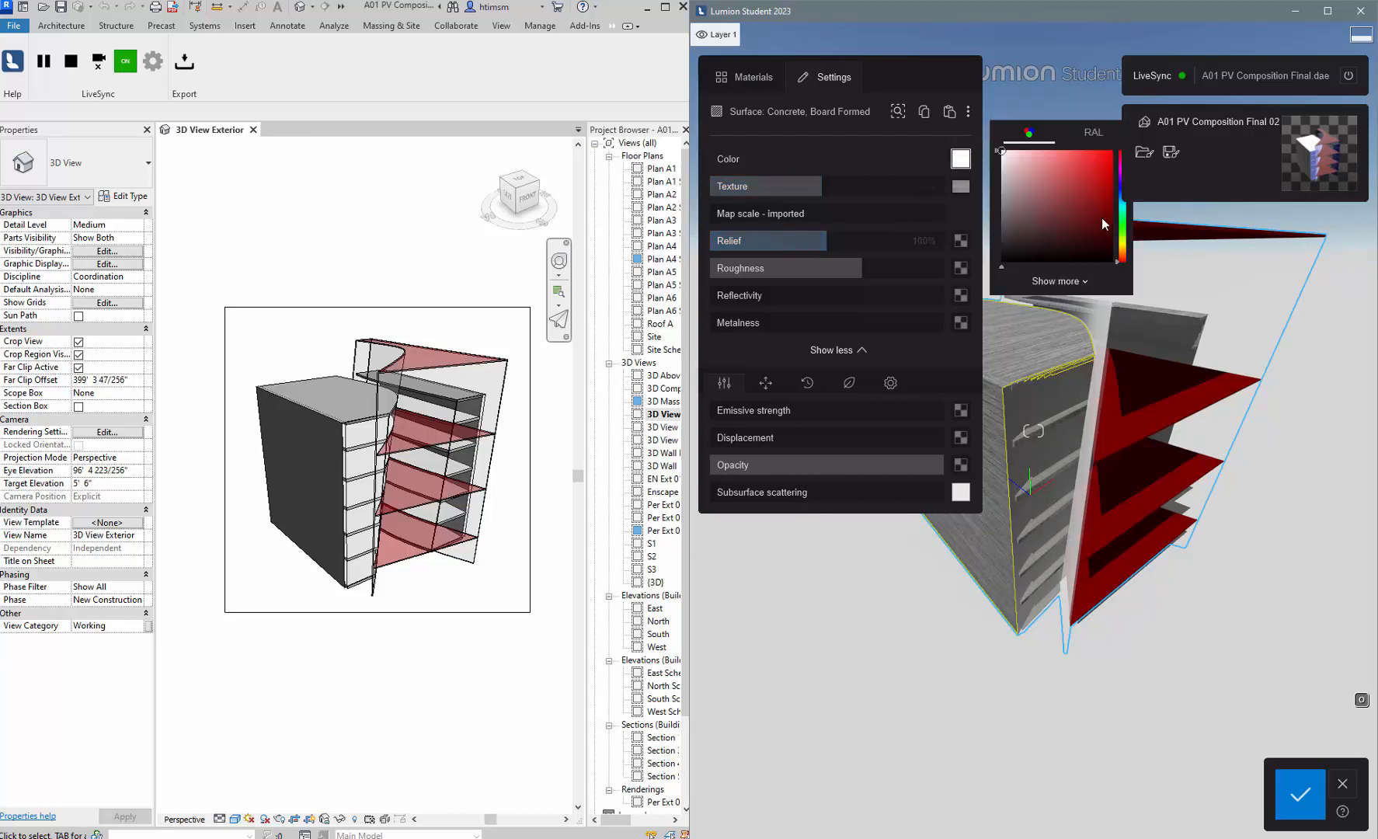
click(1077, 181)
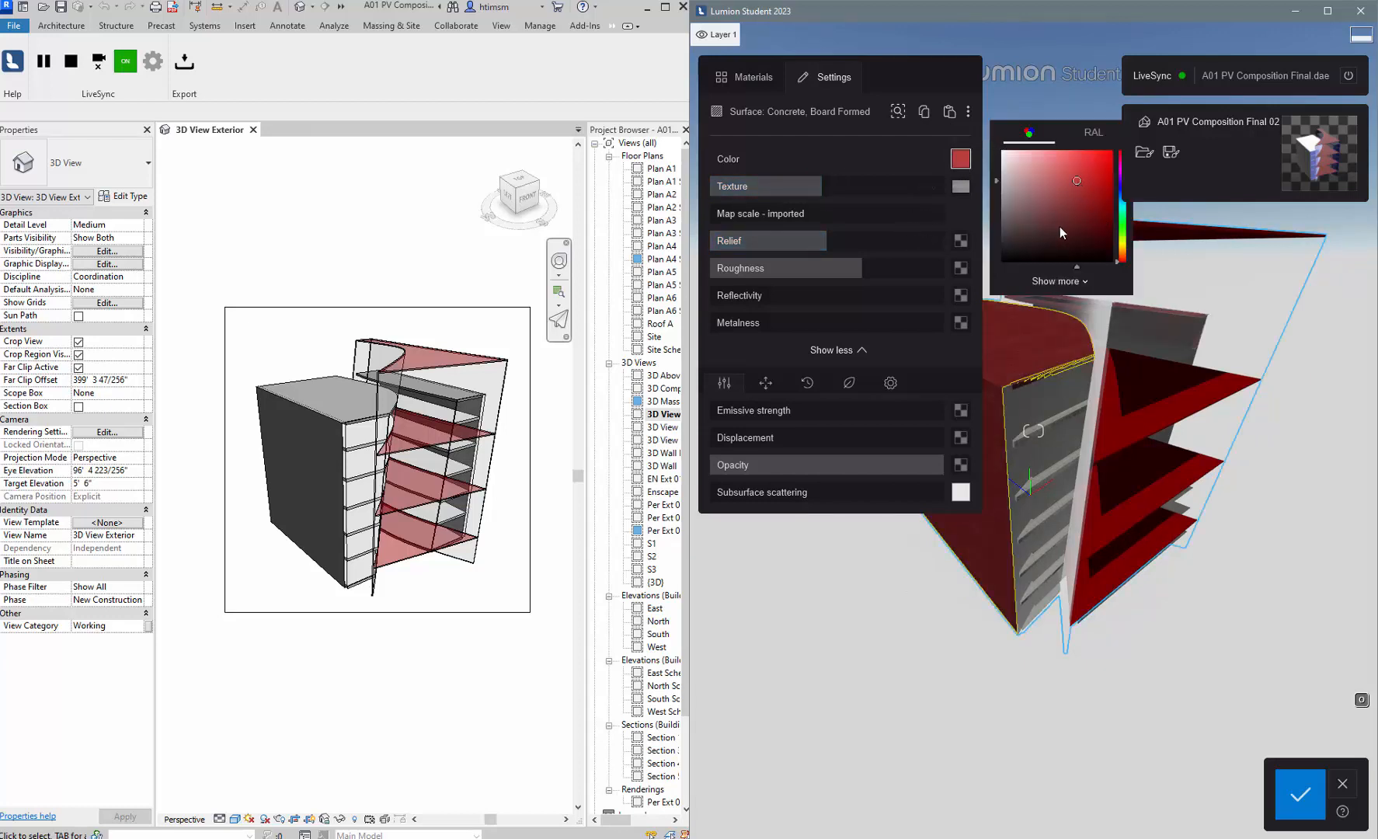
click(1023, 152)
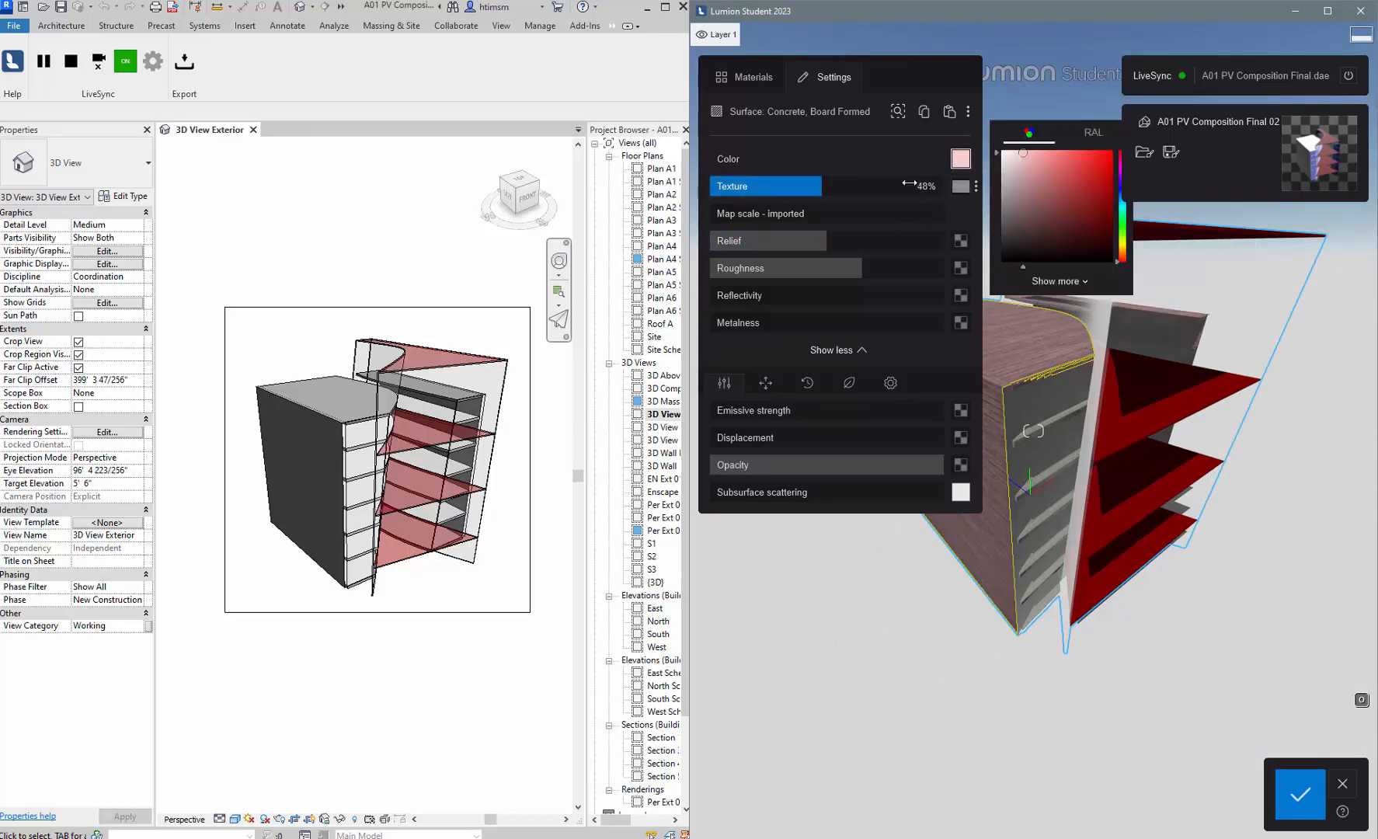
drag(909, 184, 775, 186)
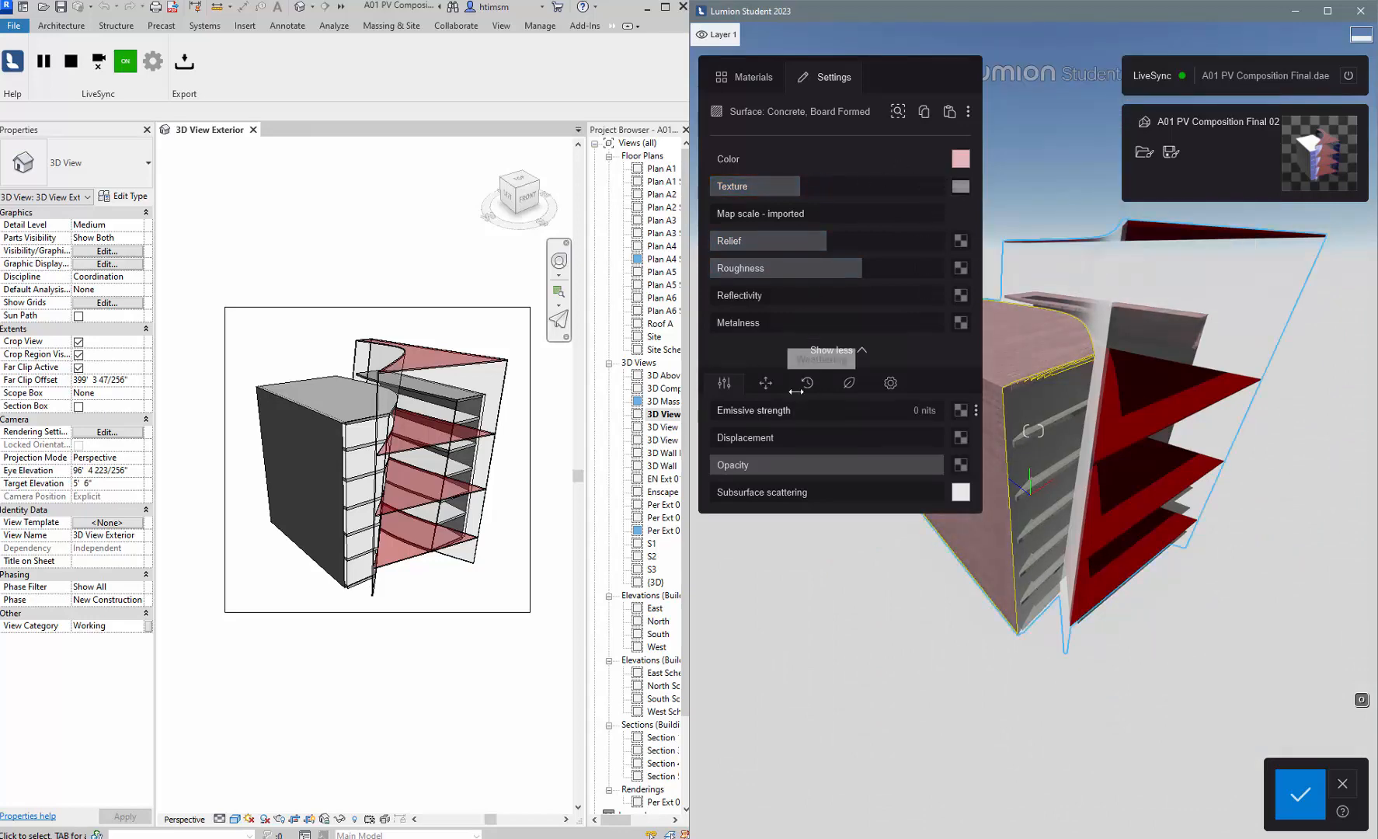
Check the concrete material's placement settings, then try black as its color and return the color to near white.
click(766, 385)
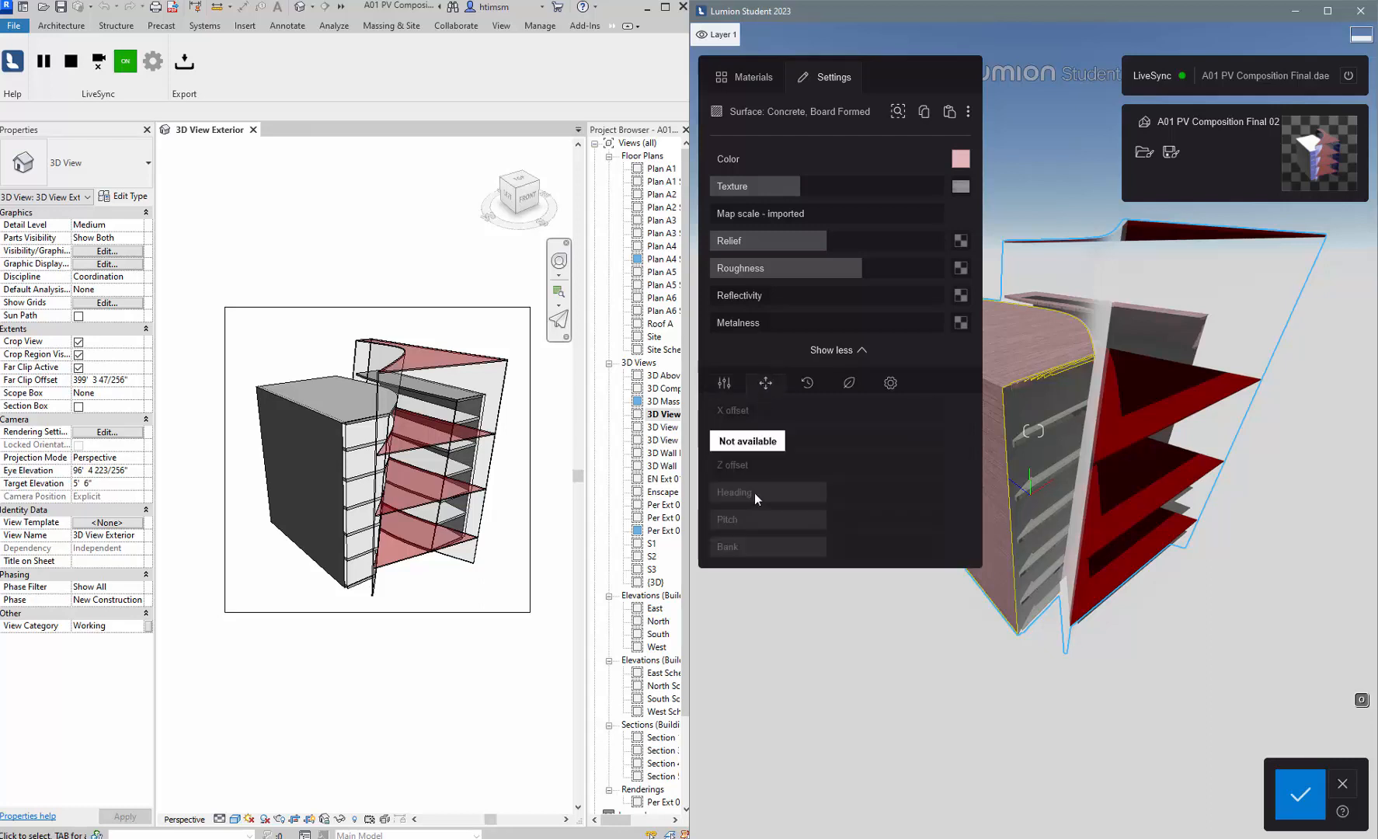
click(730, 389)
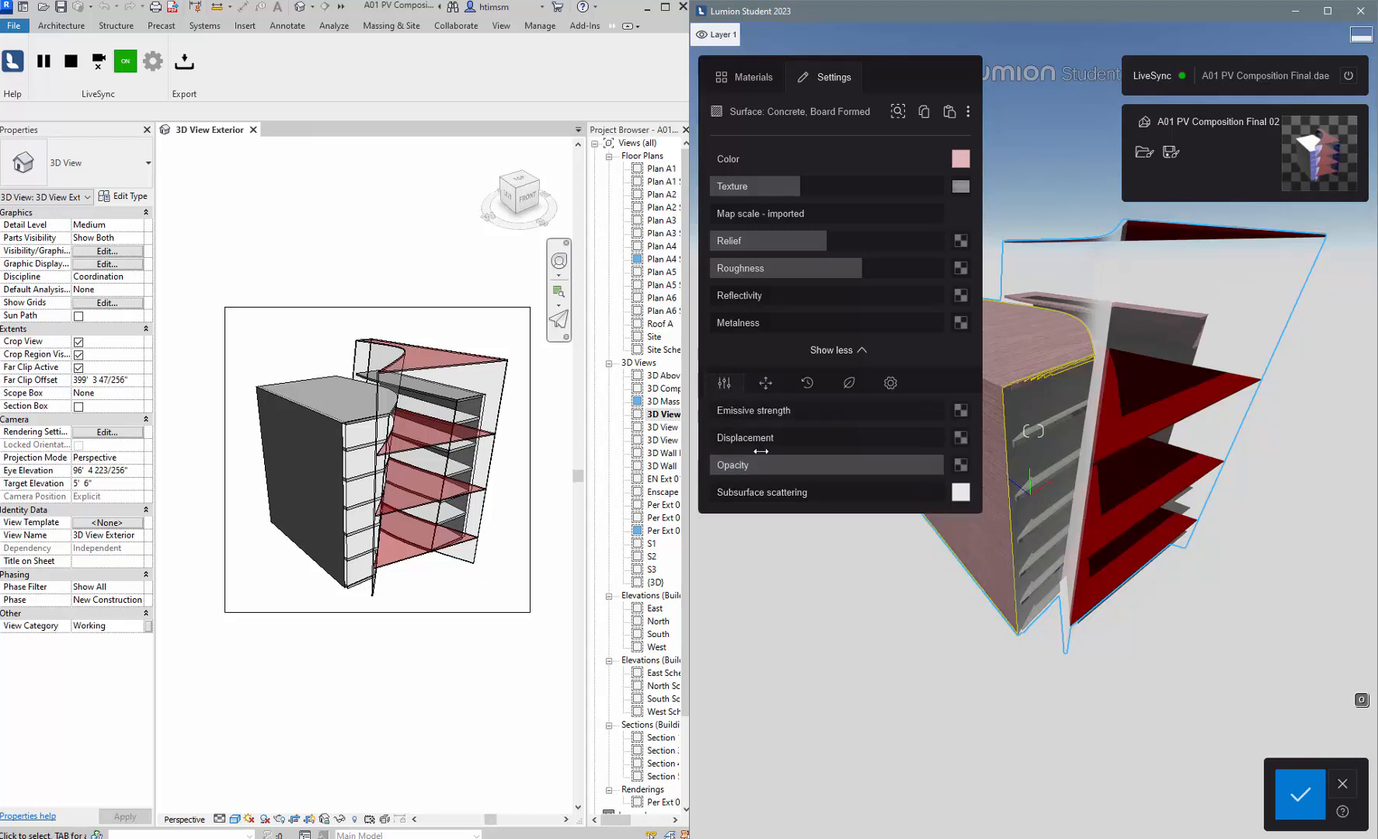
click(961, 158)
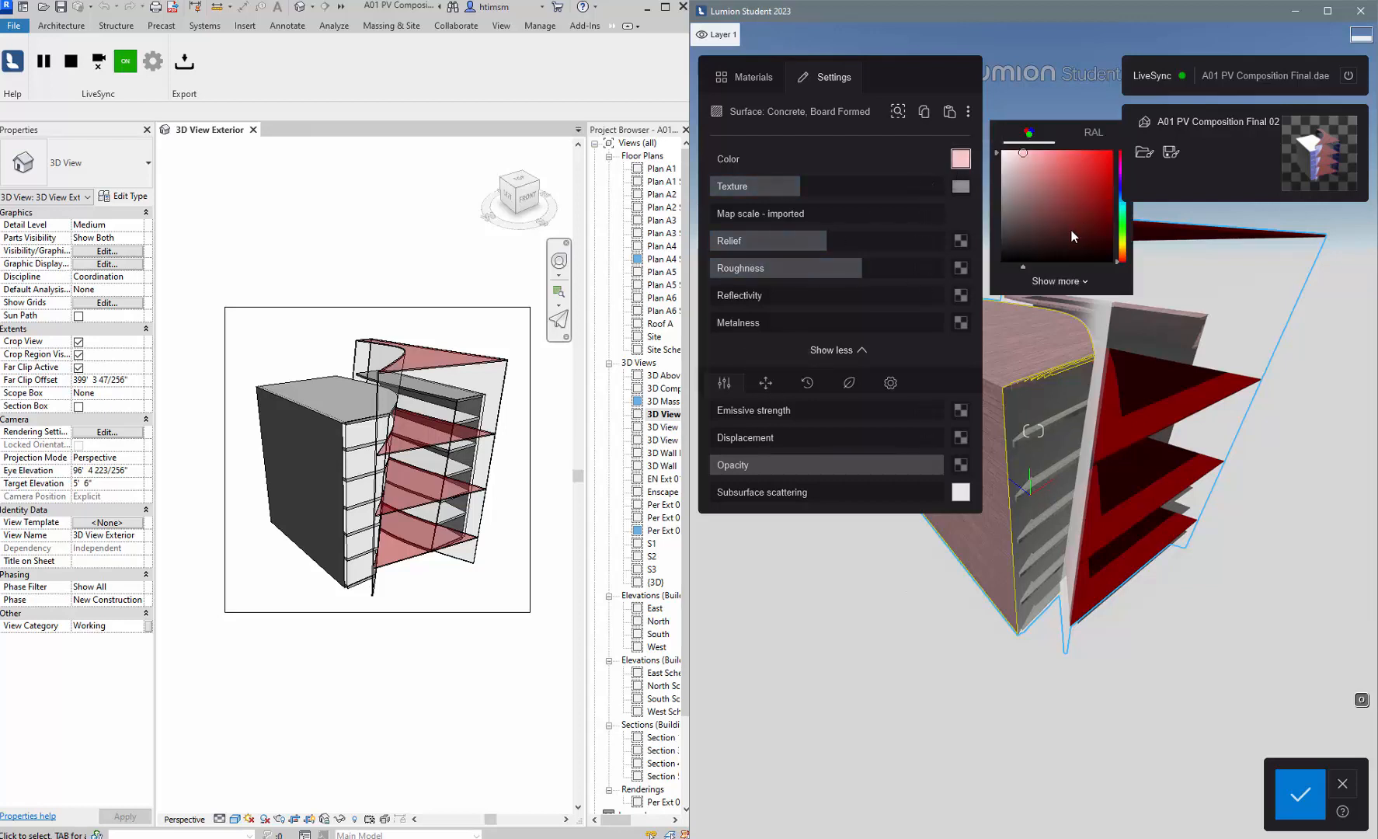
drag(1004, 239, 1003, 255)
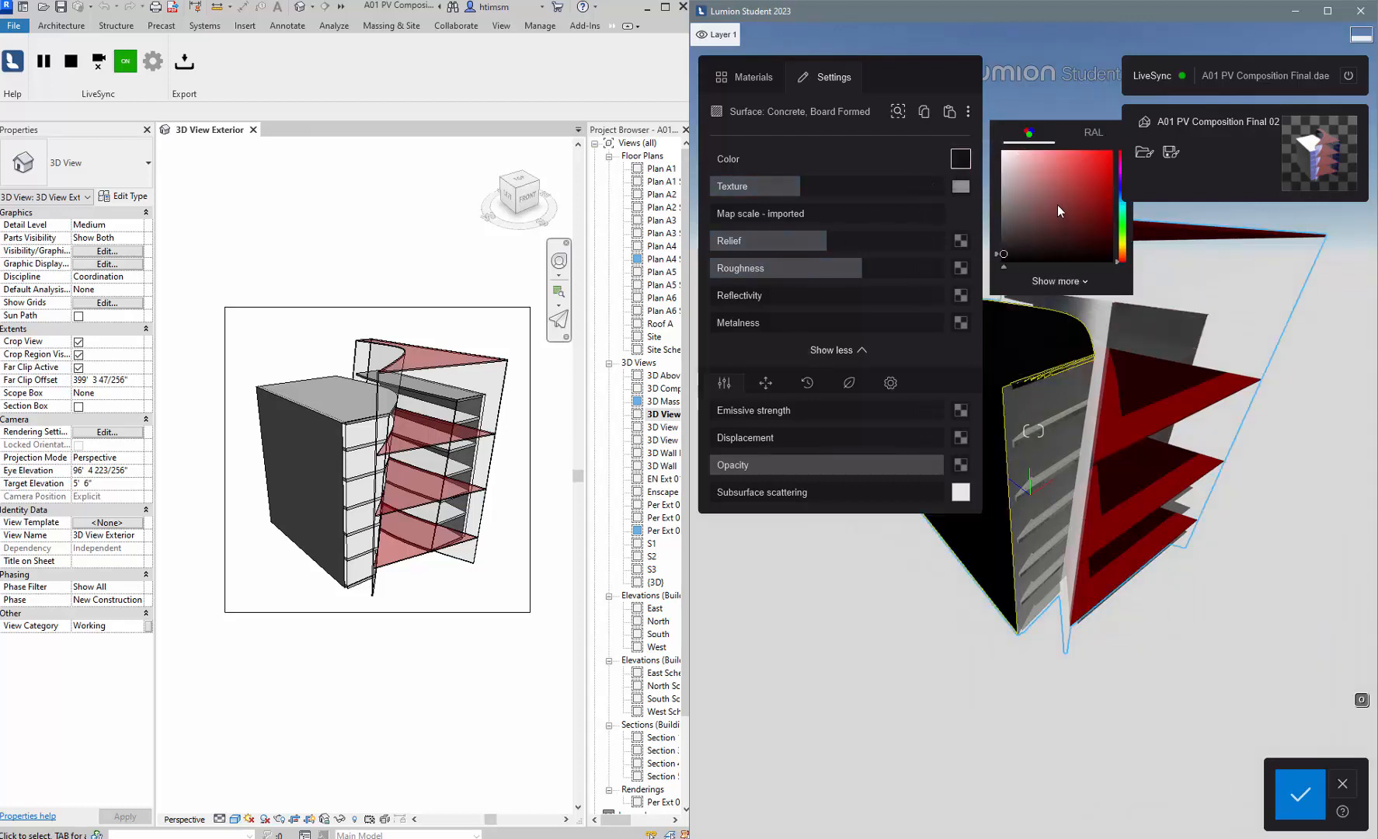
click(1005, 154)
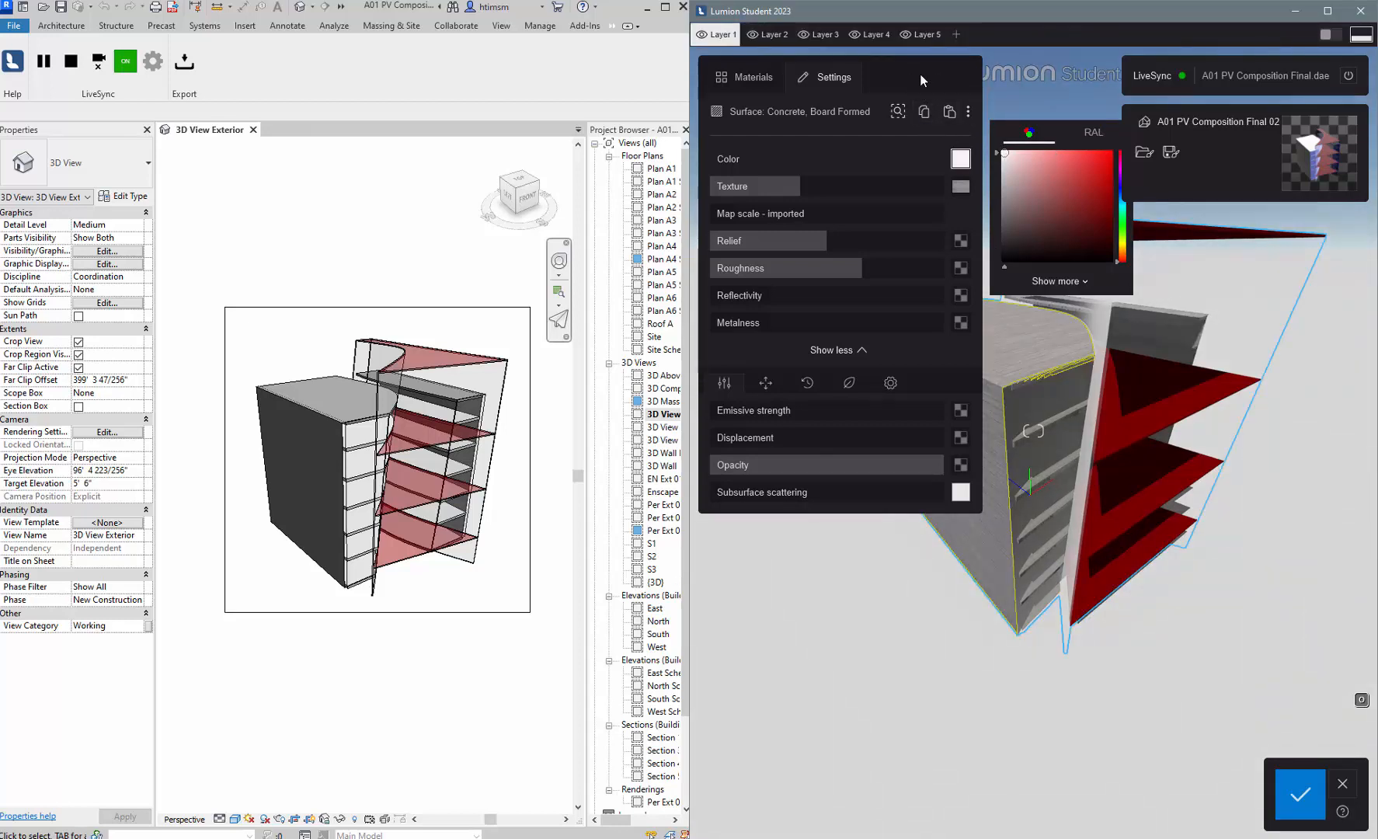
Replace the board-formed concrete with the first material on page 9 of the Stone library's Concrete category.
click(753, 82)
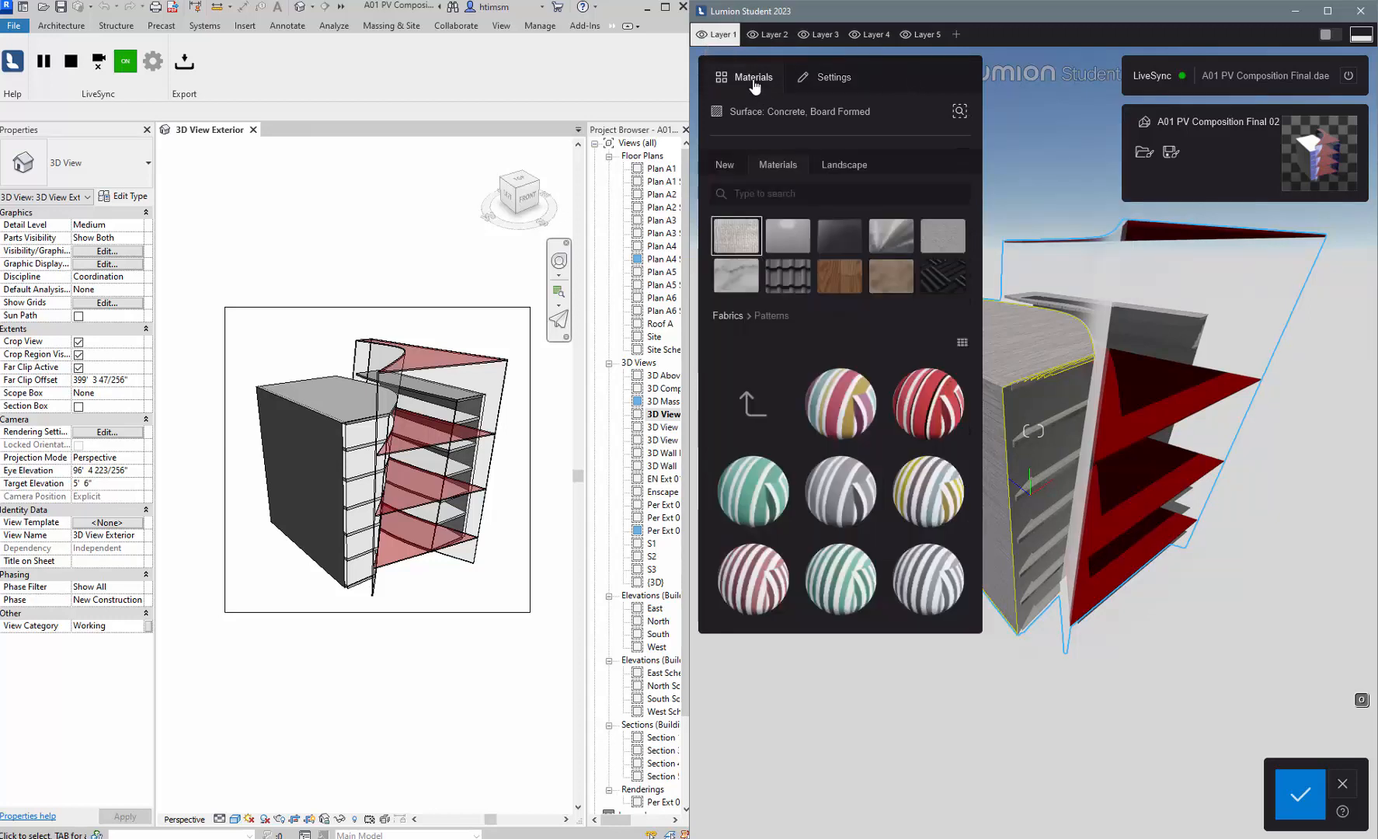
click(738, 278)
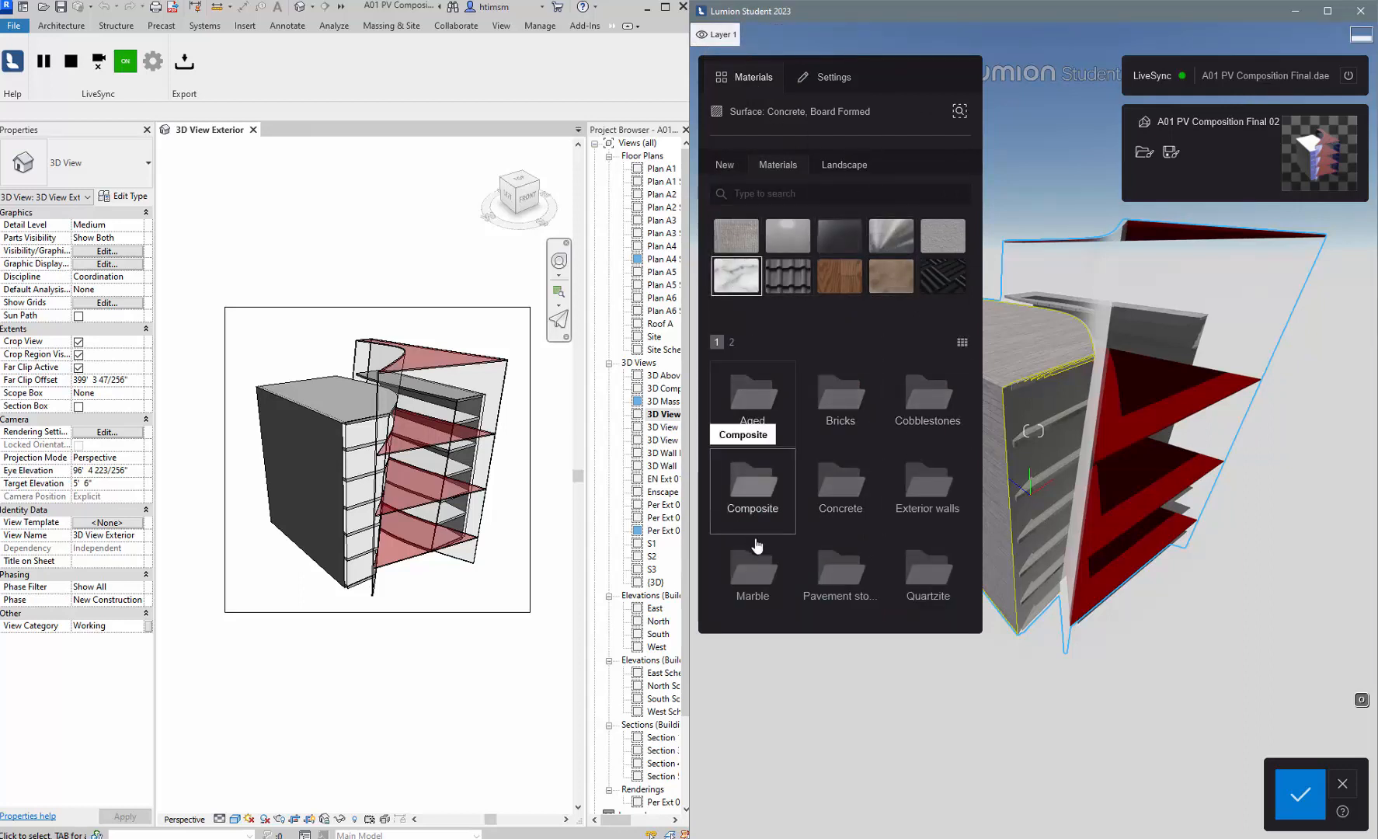
scroll(847, 551, down, 1)
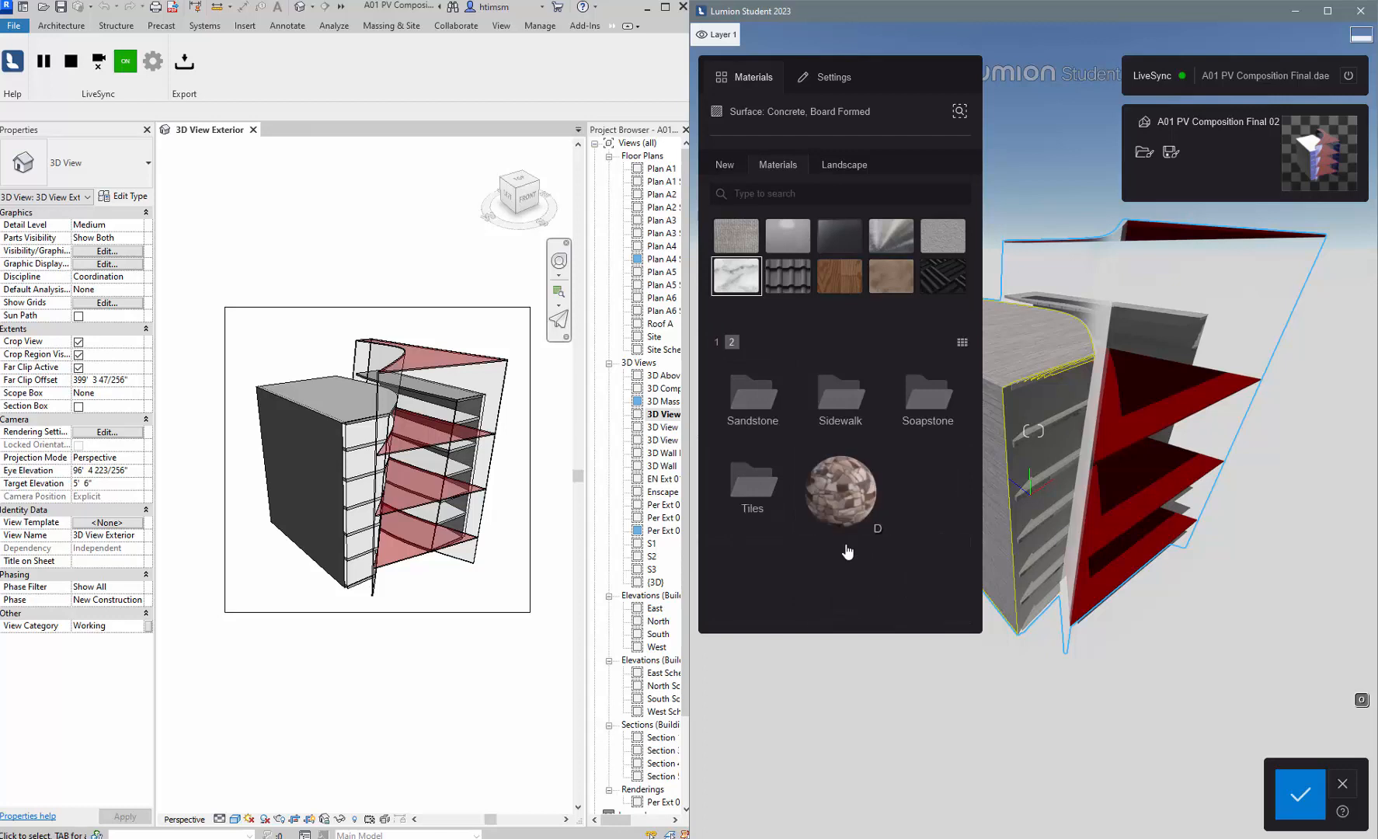
scroll(847, 551, up, 1)
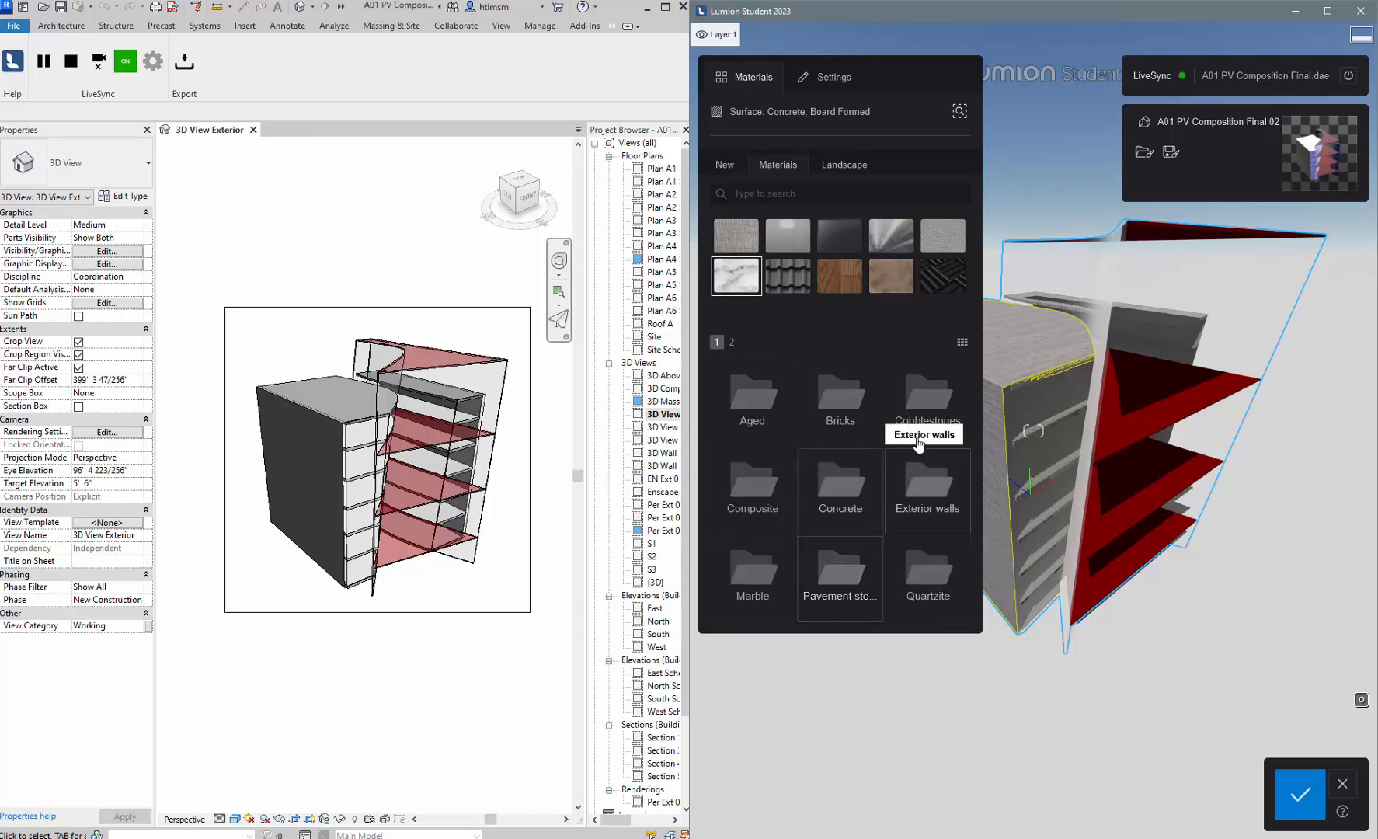
click(837, 491)
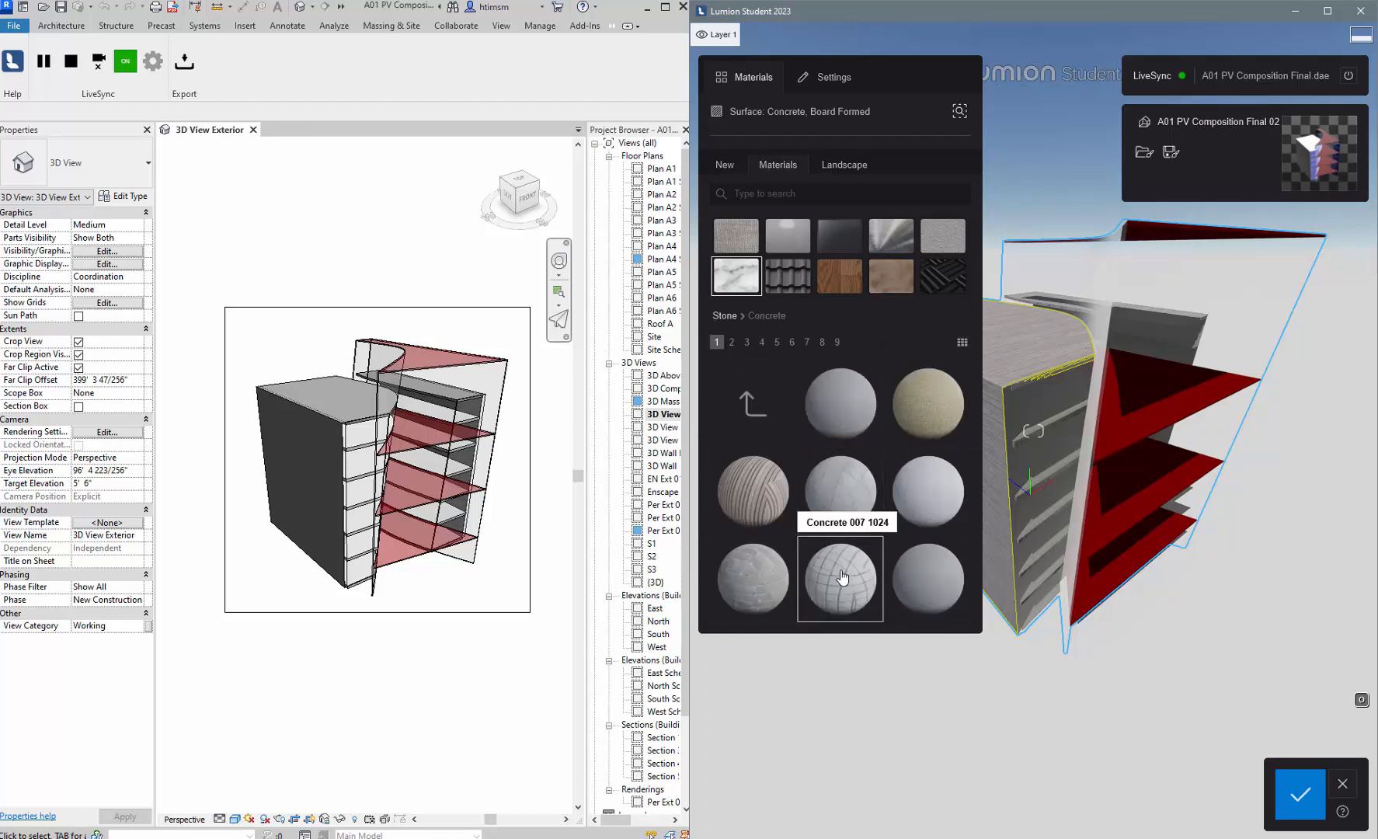
scroll(843, 576, down, 2)
scroll(843, 577, down, 2)
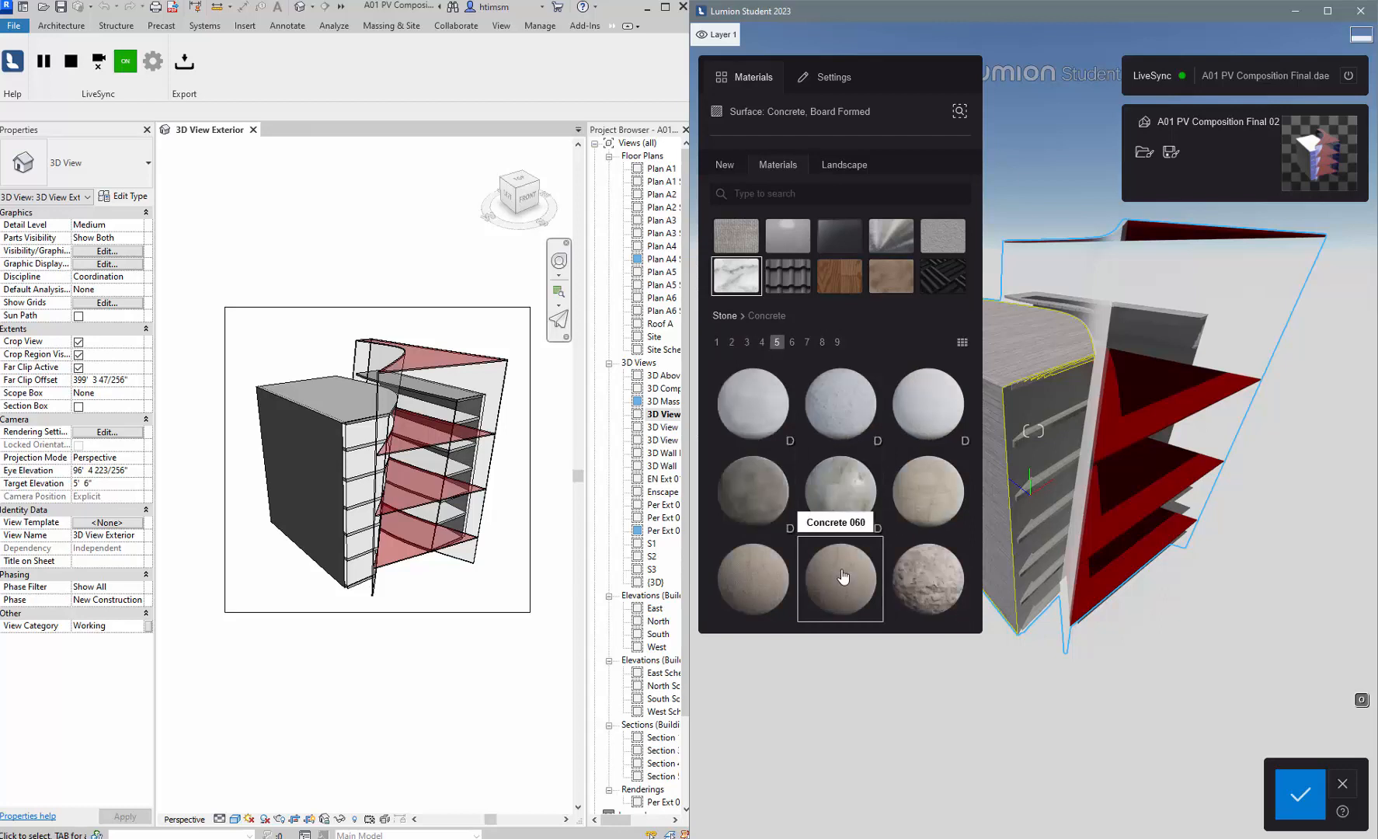
scroll(843, 576, down, 1)
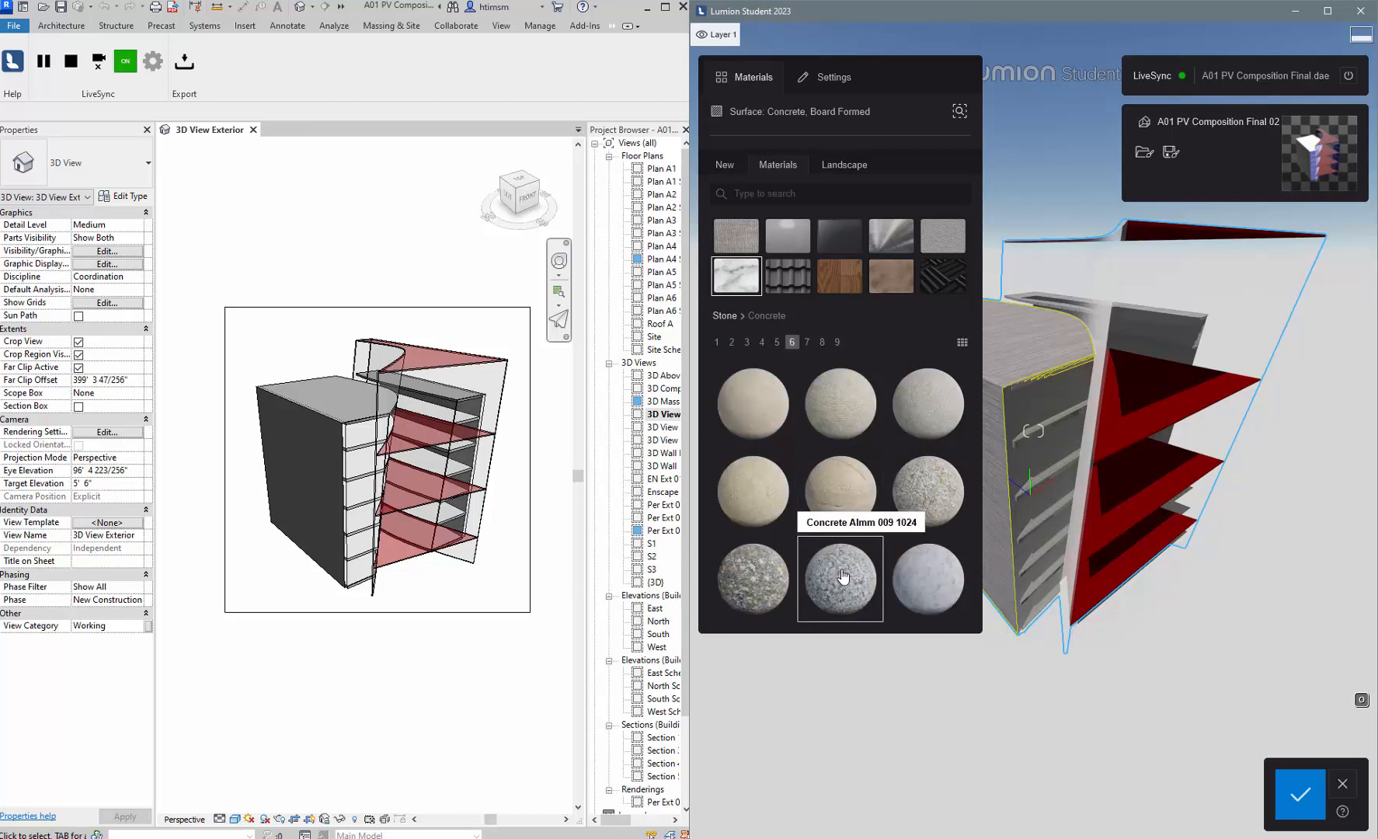
scroll(843, 577, down, 2)
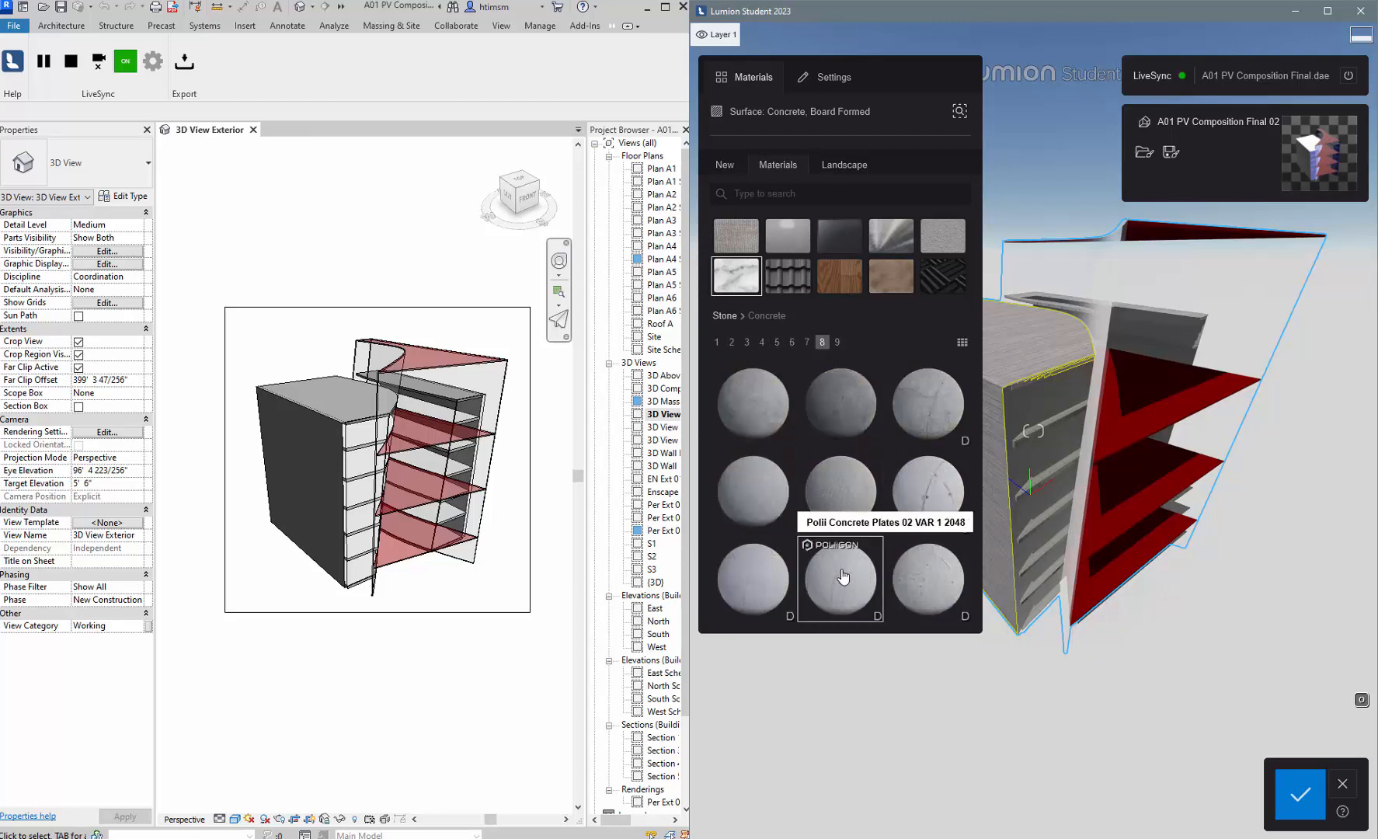
scroll(881, 525, down, 1)
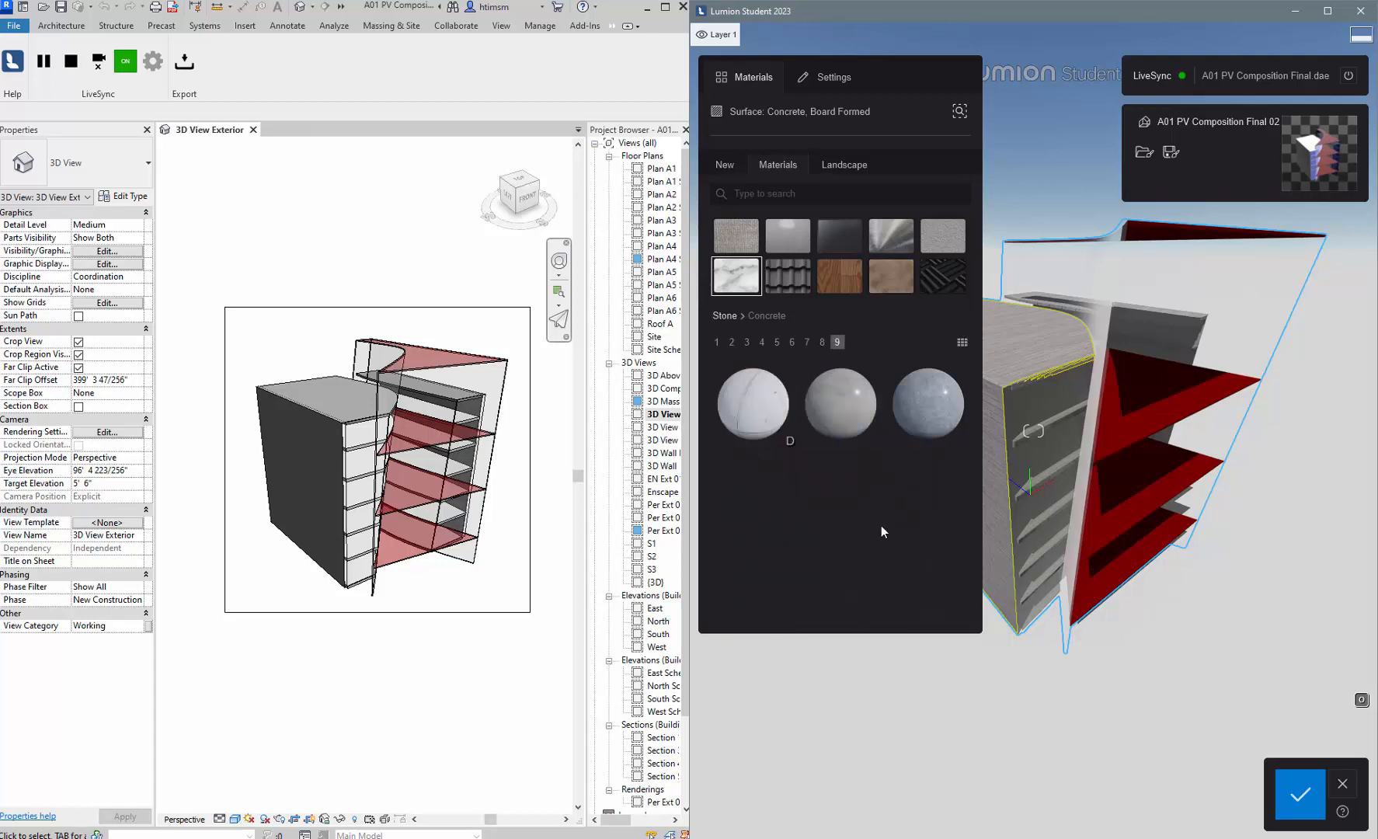
click(763, 407)
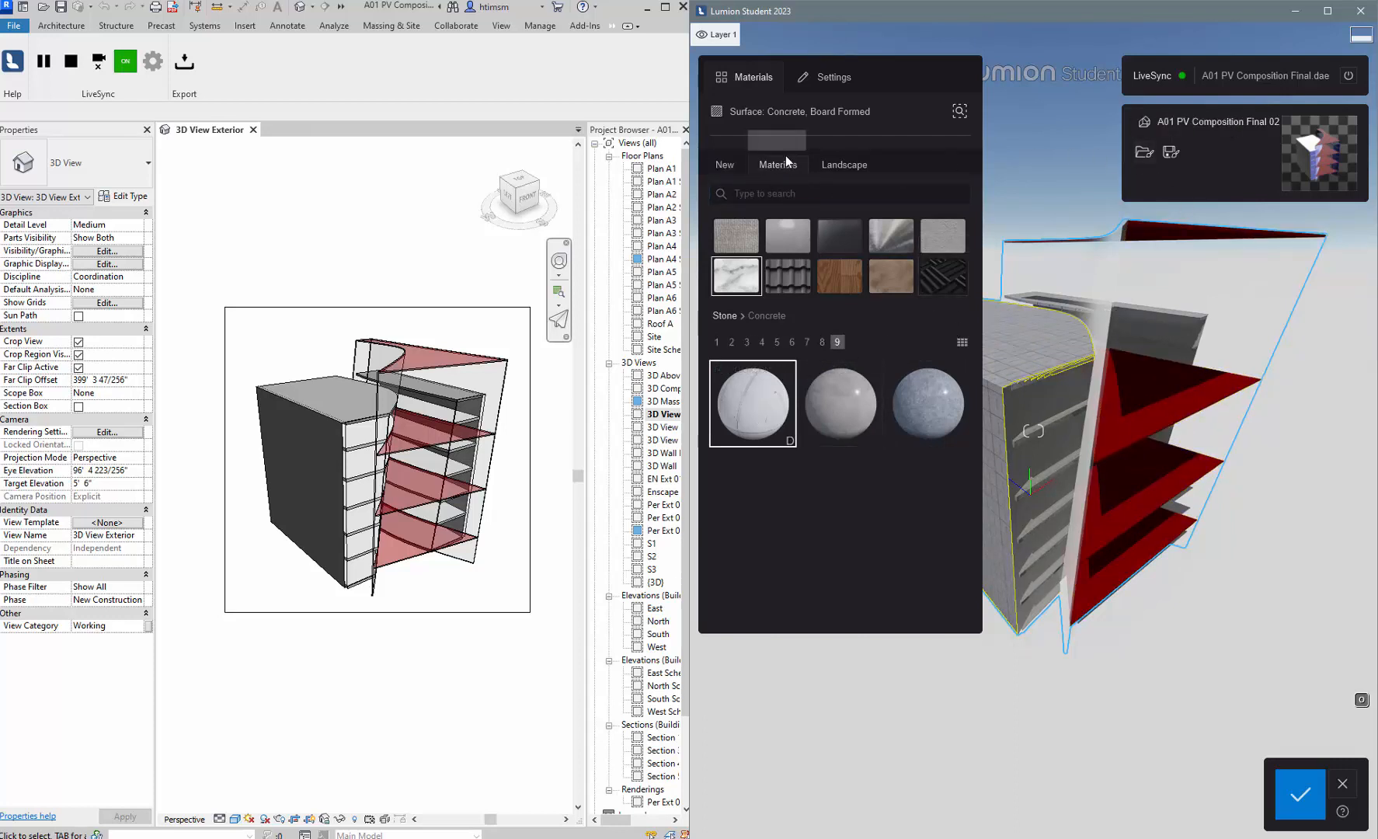
Change the new concrete material's color to near white and lower its texture strength to under half.
click(826, 78)
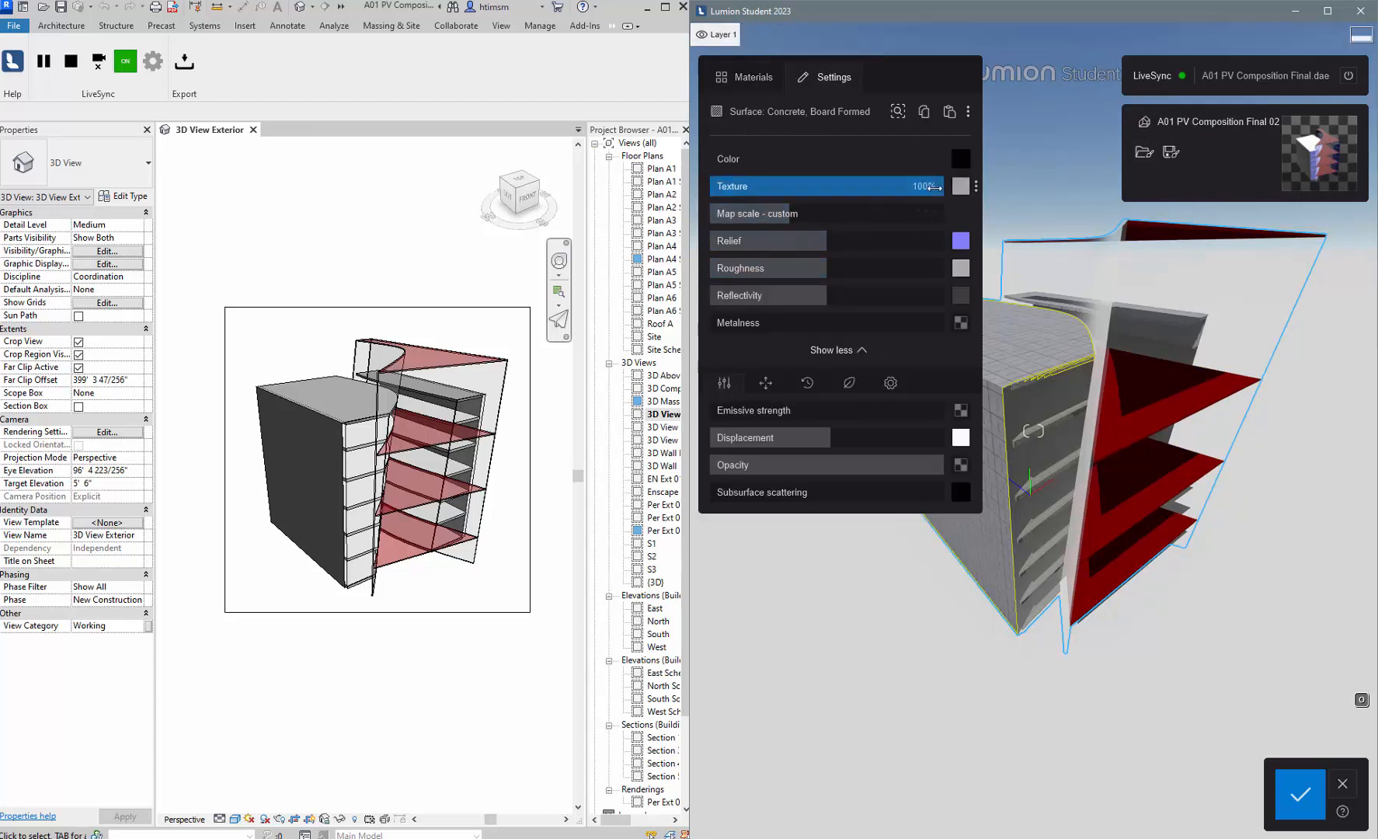
drag(940, 185, 876, 186)
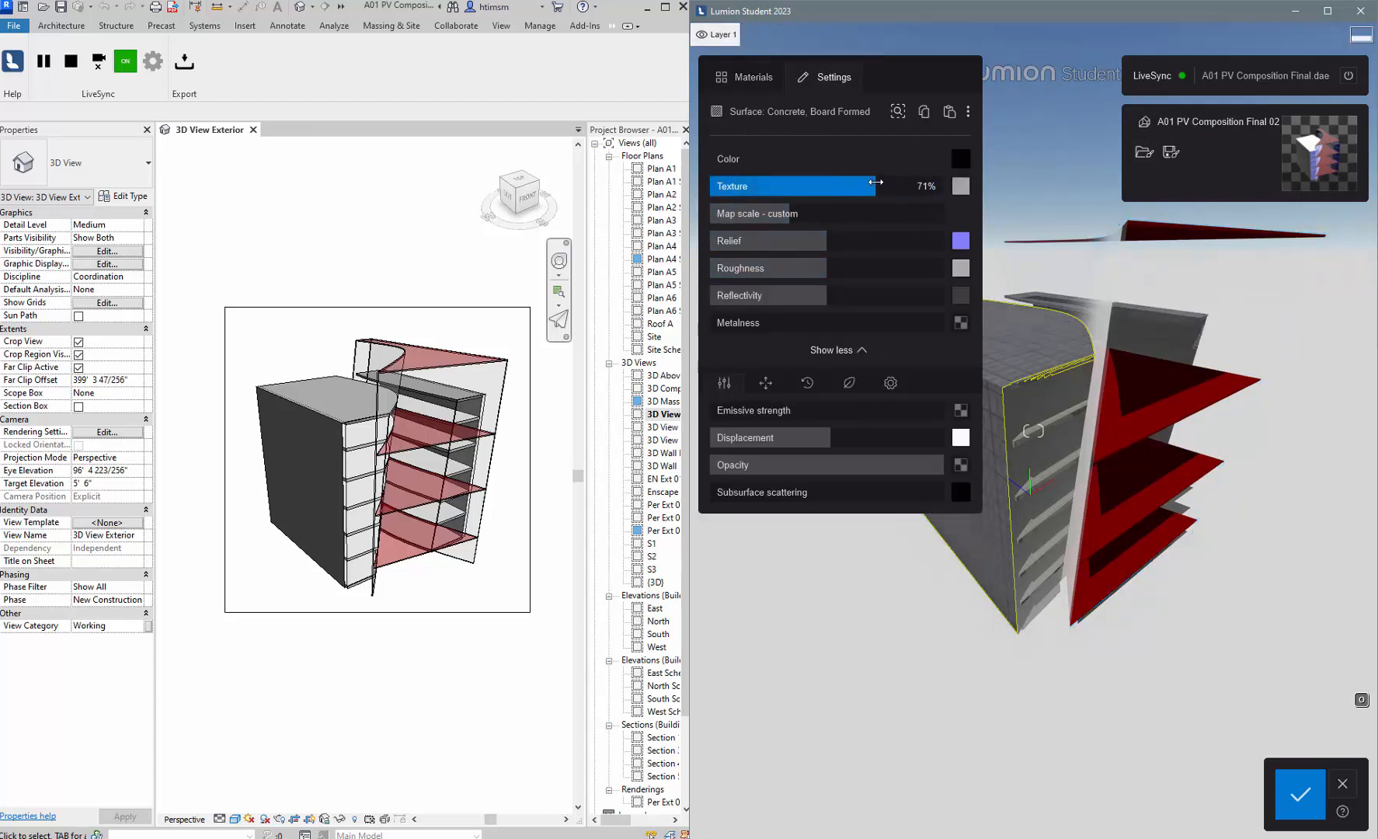
click(961, 158)
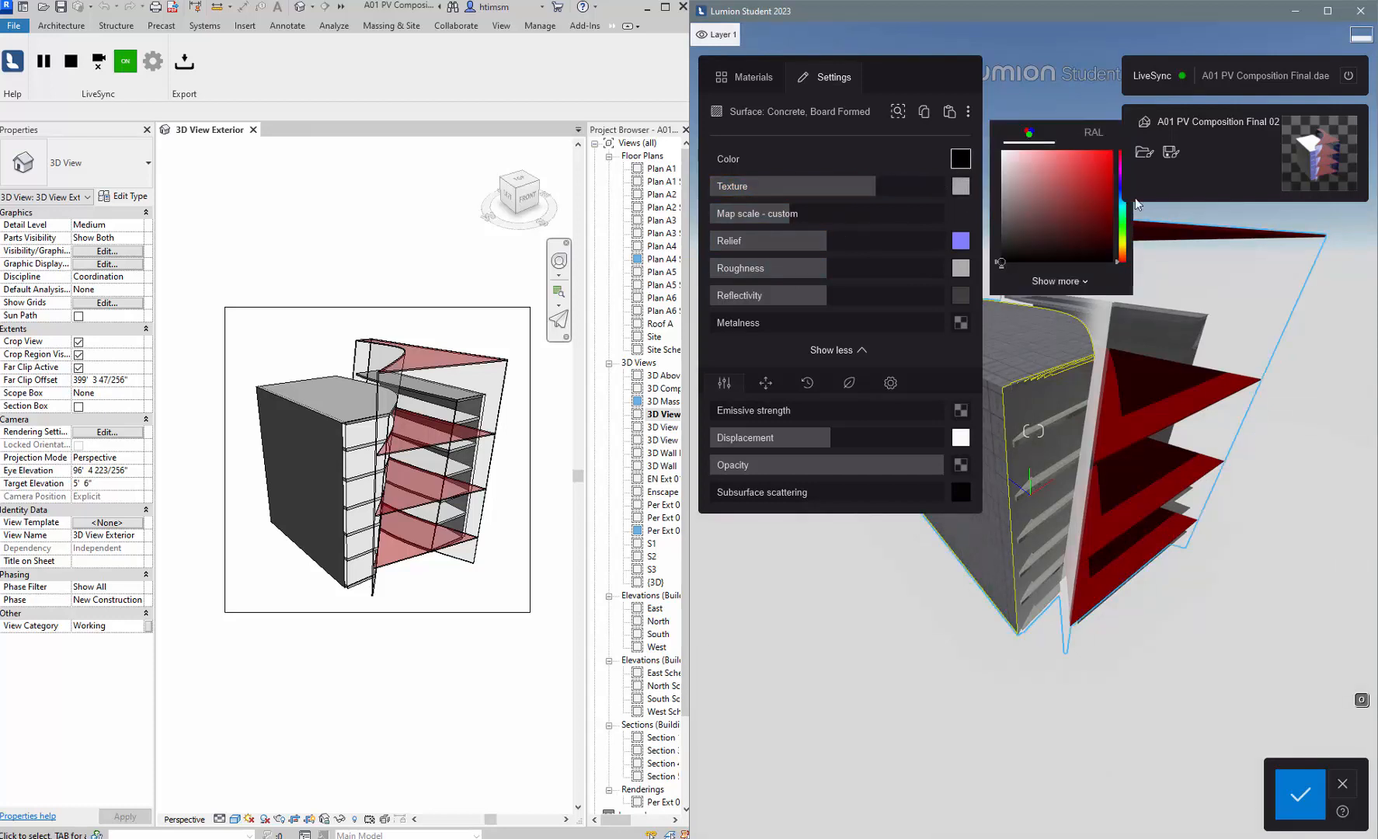
click(1003, 155)
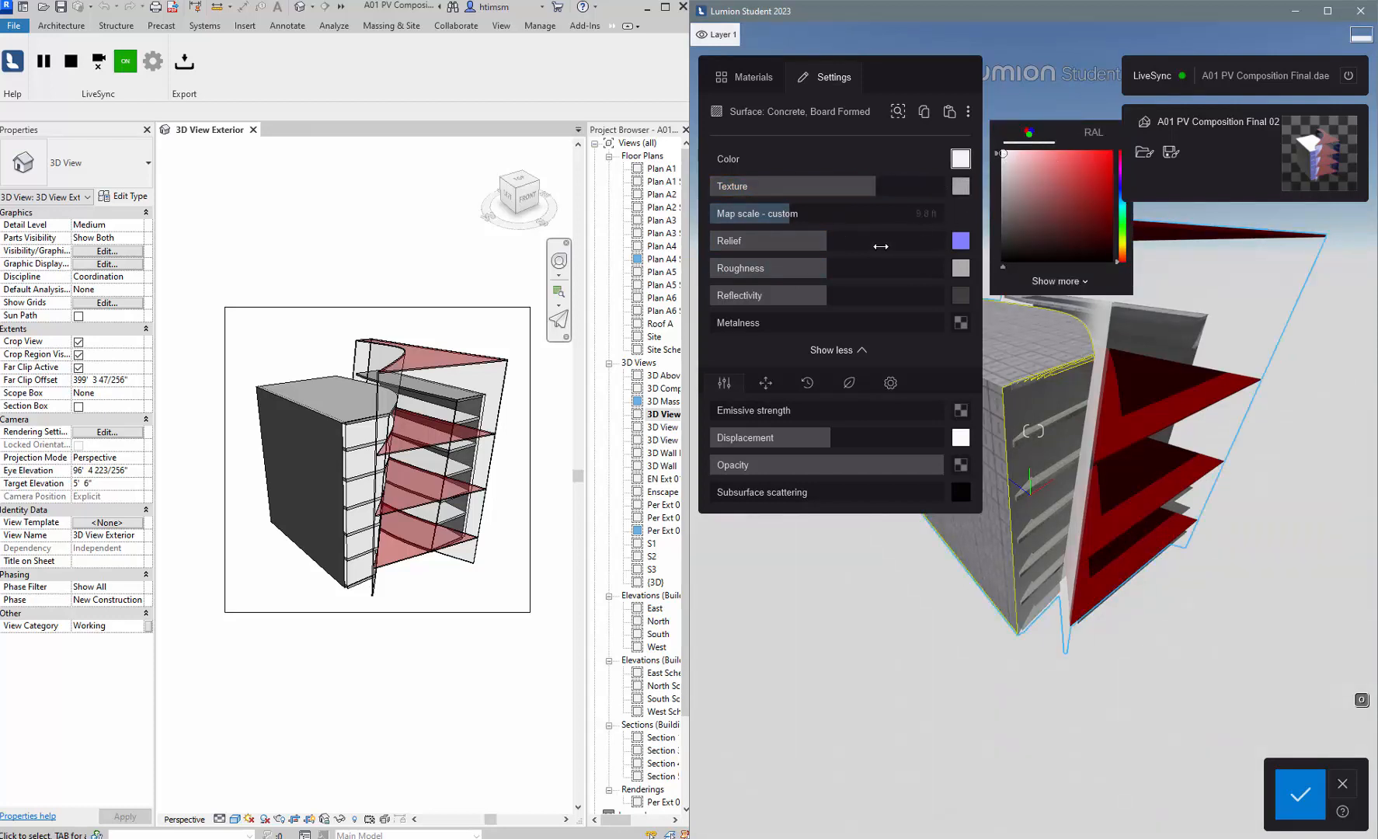
click(864, 187)
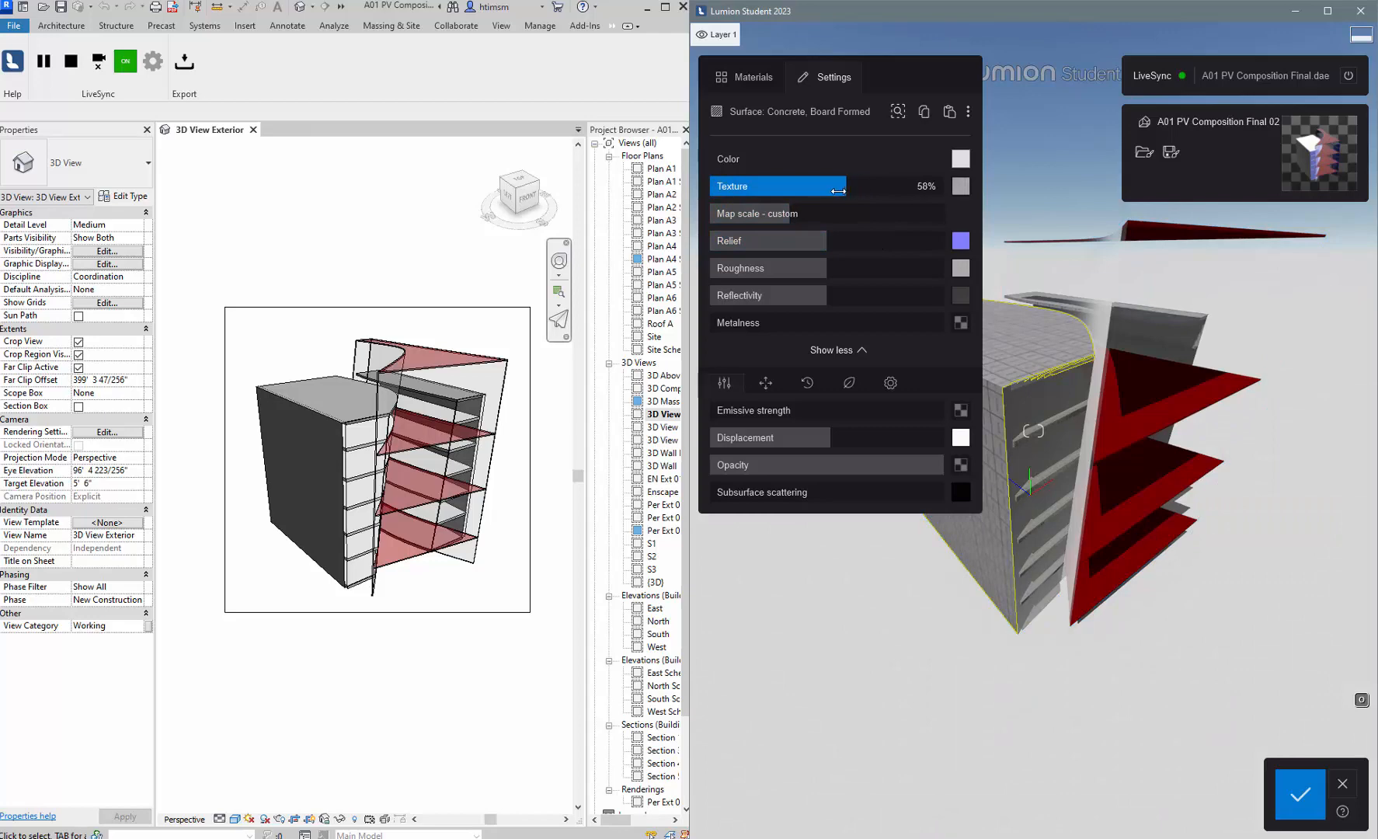
drag(825, 191, 792, 188)
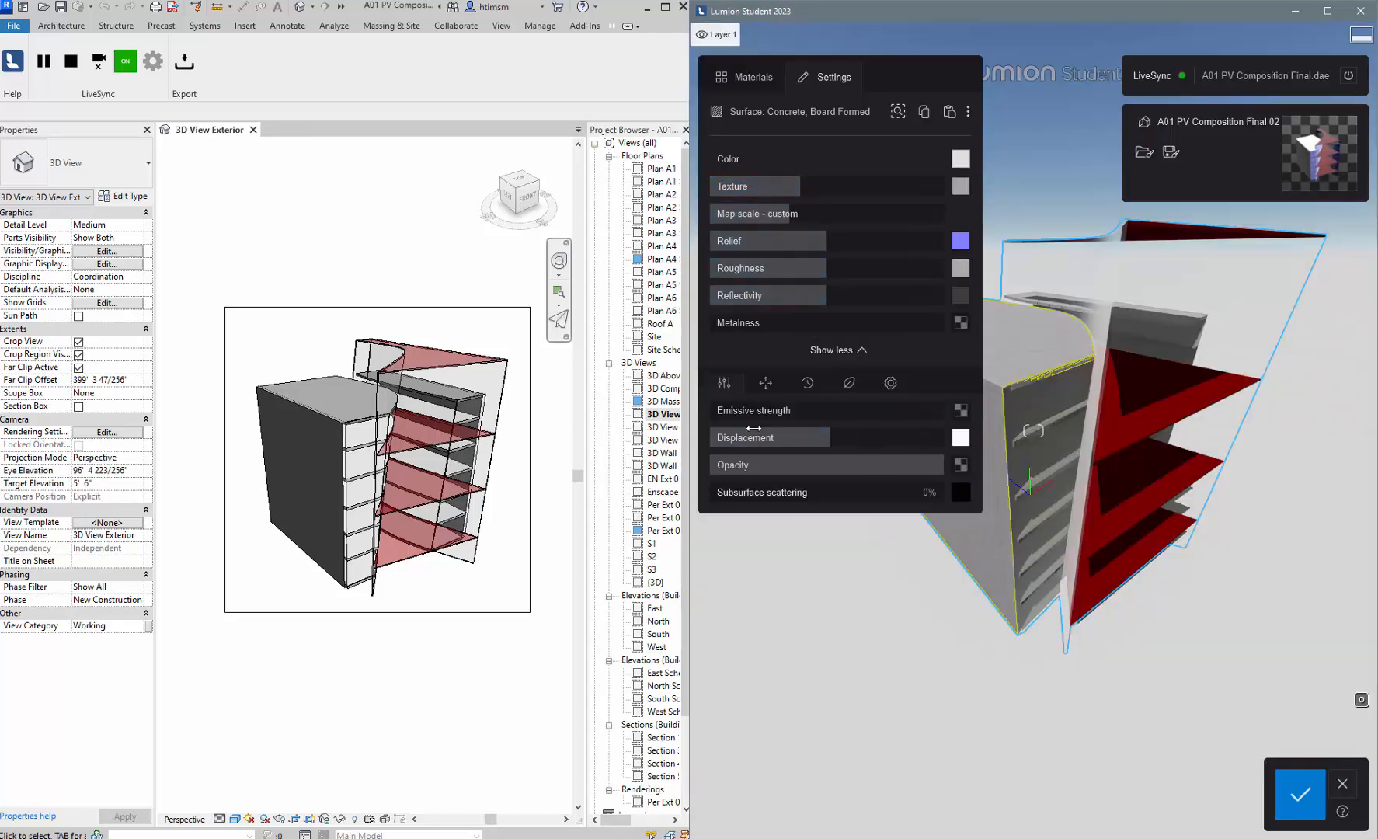
Shift the concrete texture to a Y offset of 51% with X and Z offsets around halfway, and test its heading near 0°.
click(765, 383)
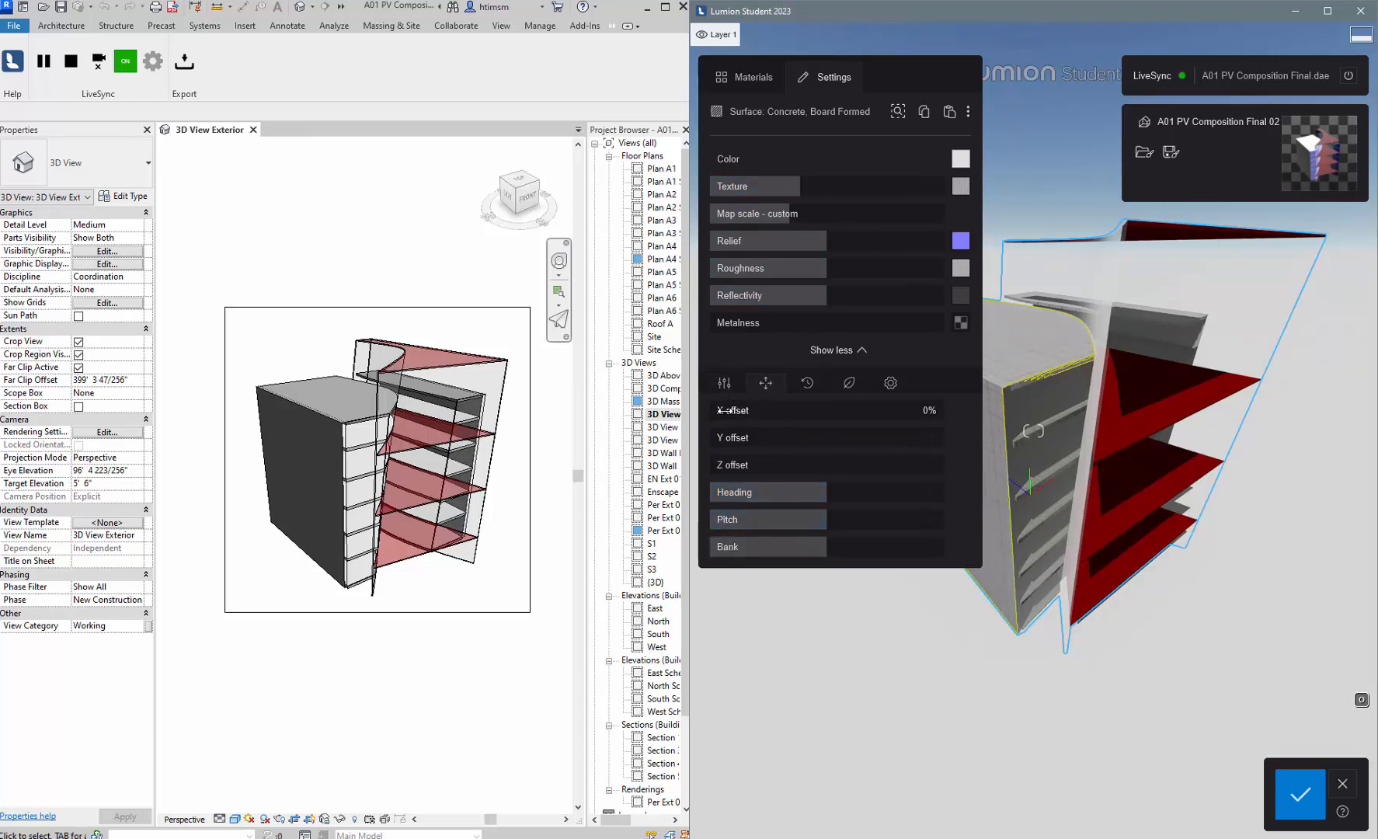
drag(720, 410, 831, 435)
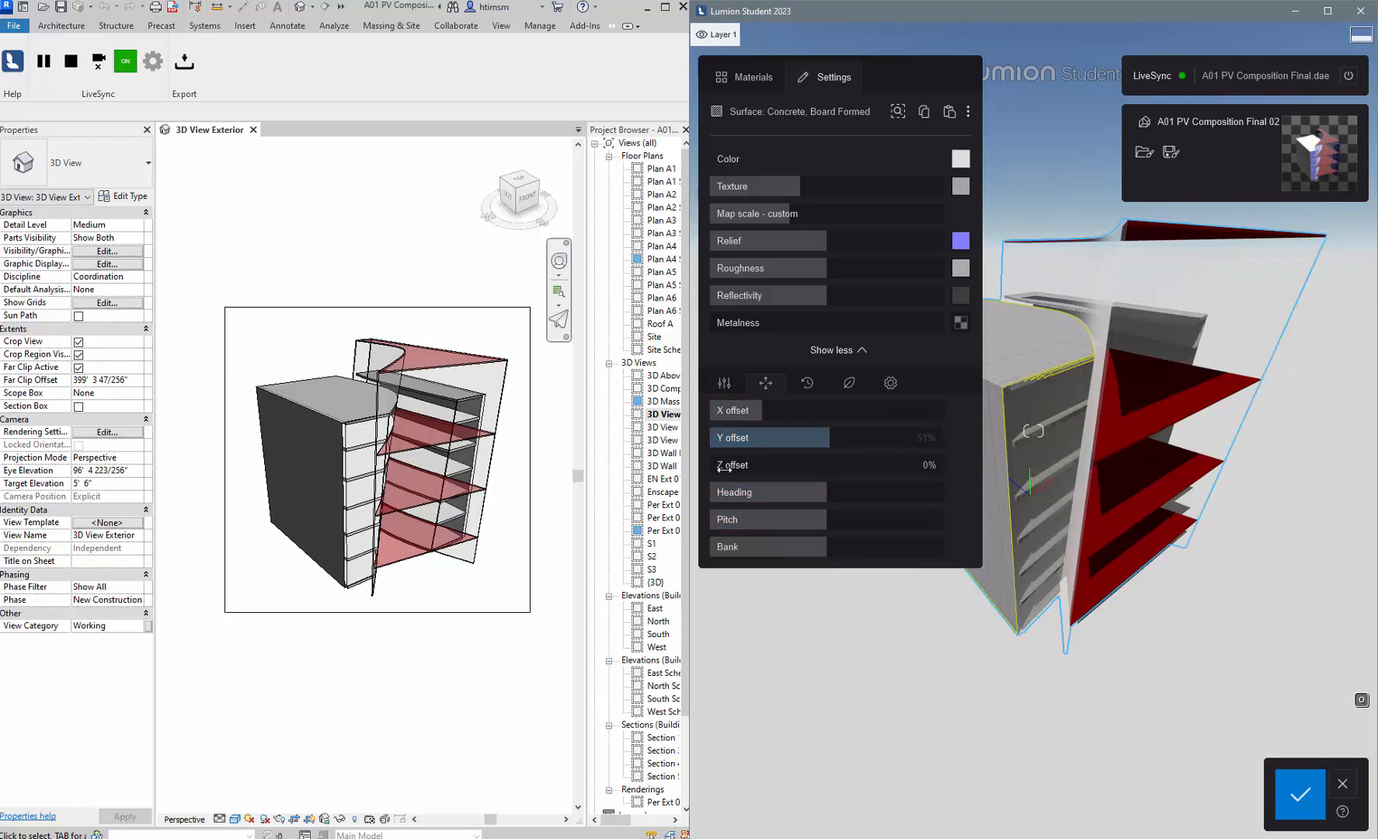
drag(719, 465, 820, 462)
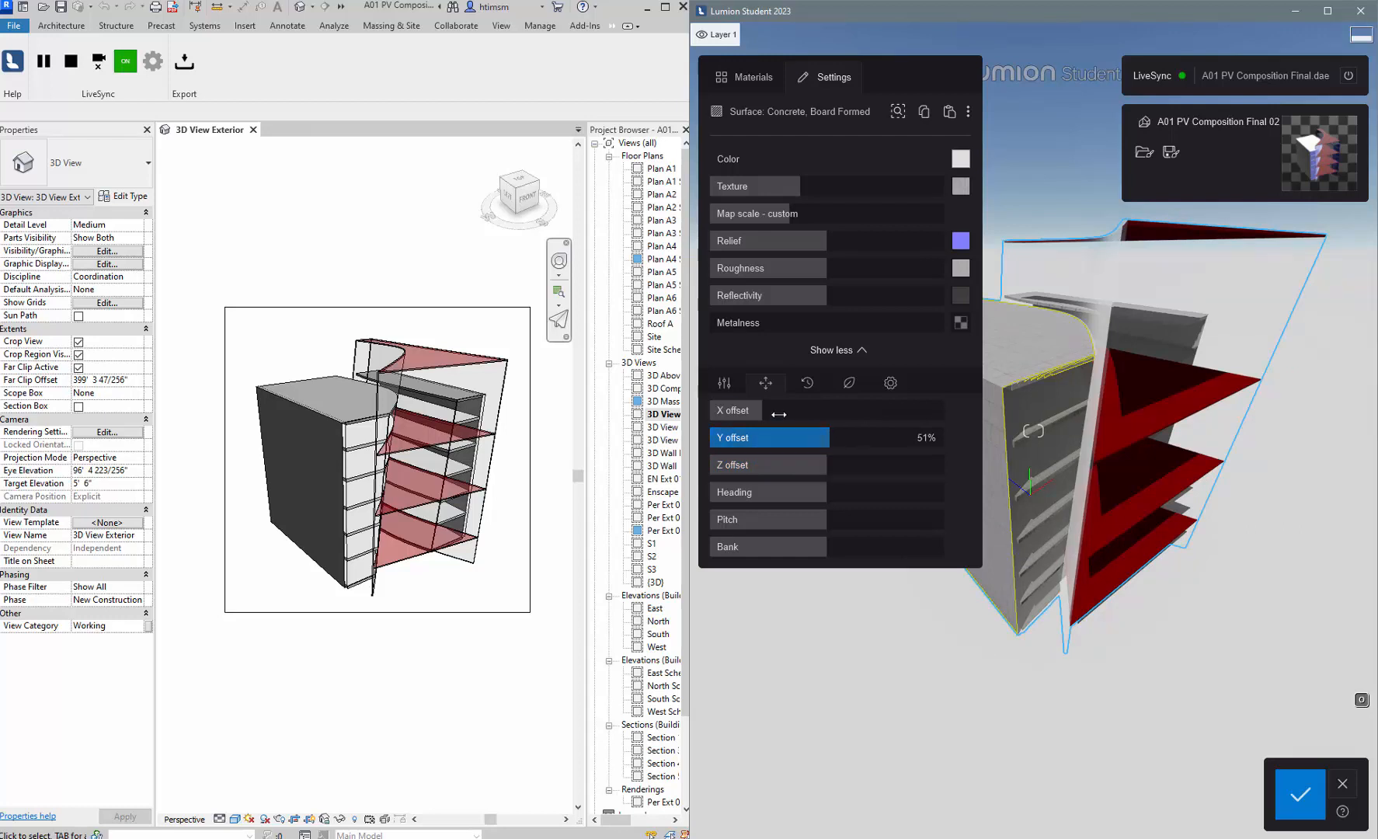
drag(773, 414, 845, 416)
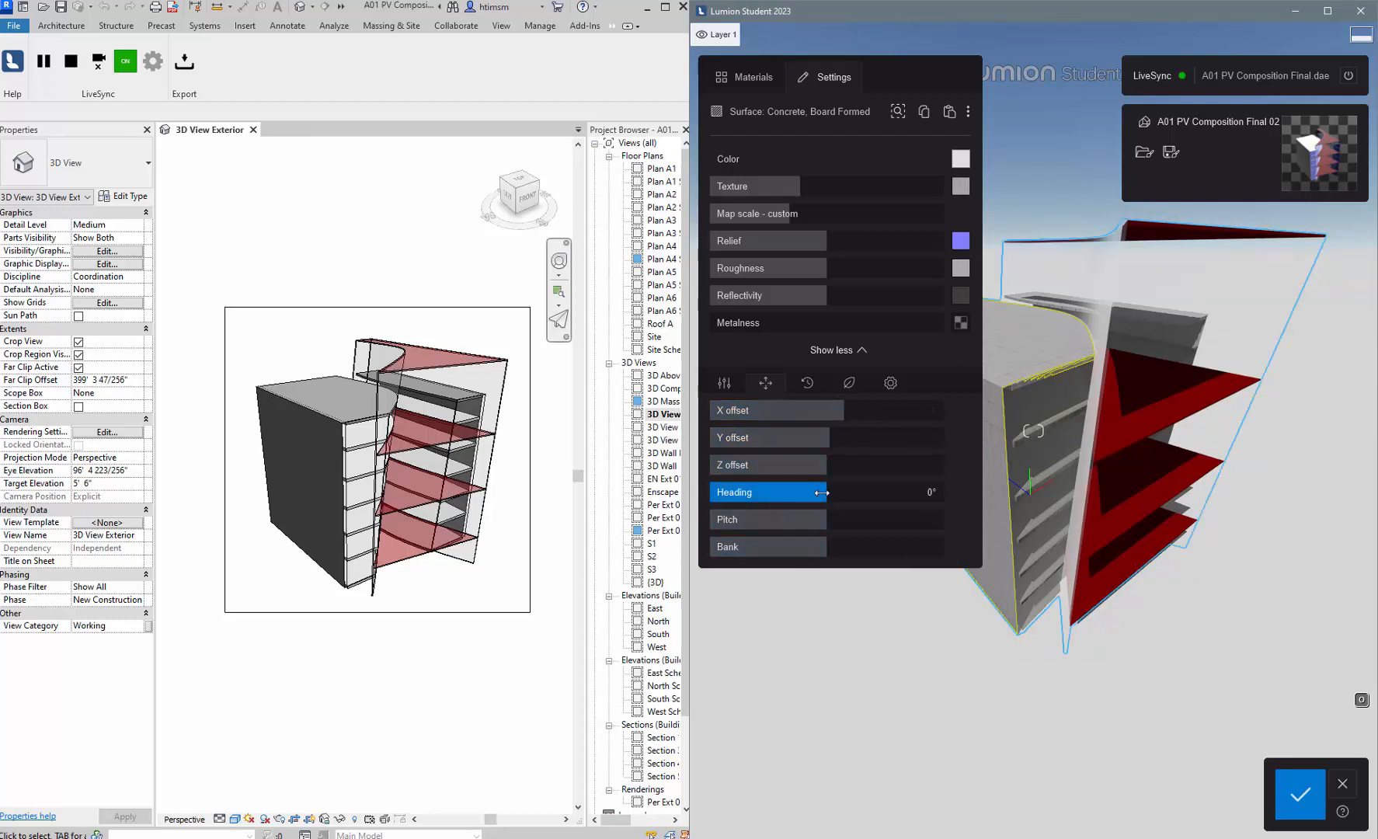
mouse_move(822, 492)
mouse_down()
mouse_move(790, 492)
mouse_move(828, 491)
mouse_up()
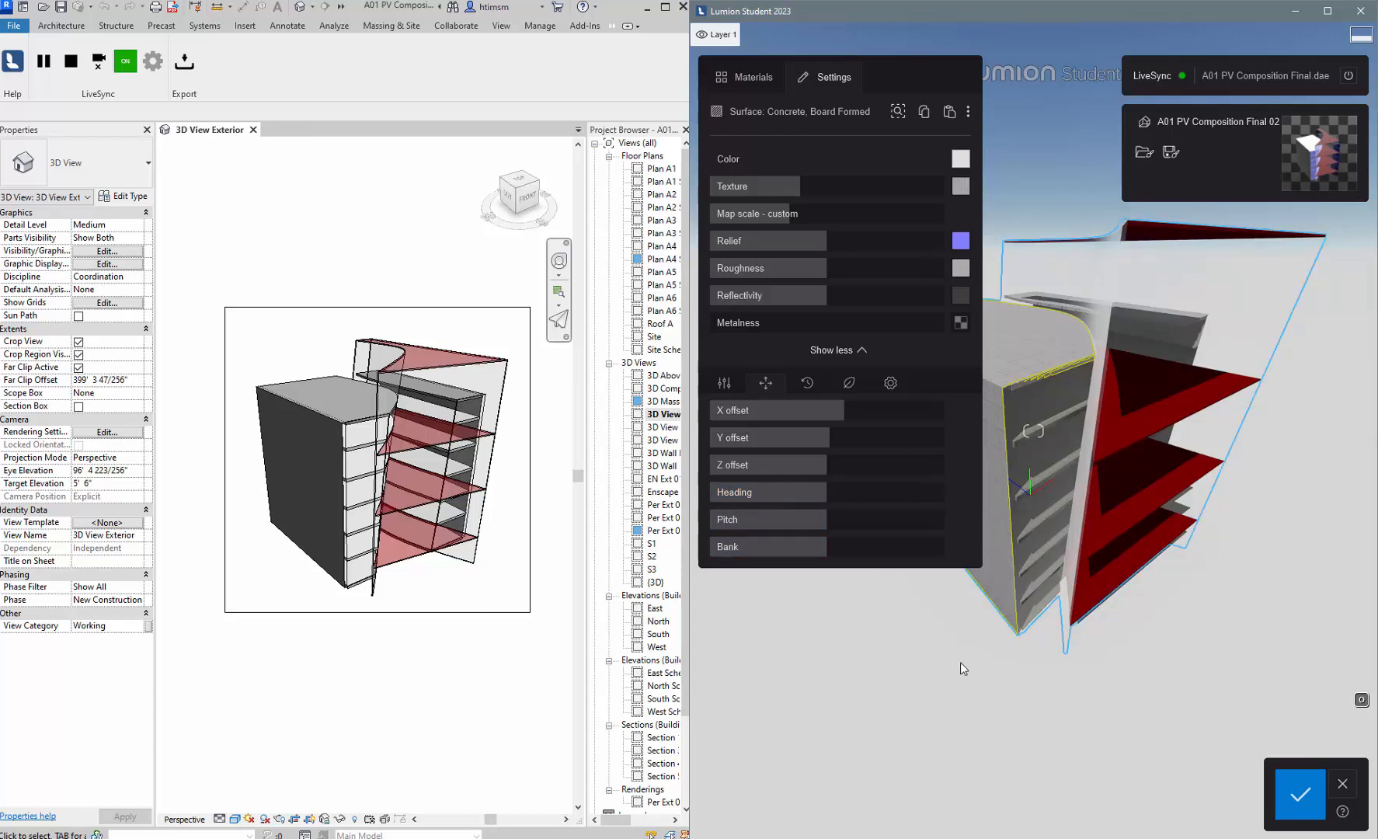
Select the building's Glass surface, review its settings, and change its material type to Standard.
click(1052, 446)
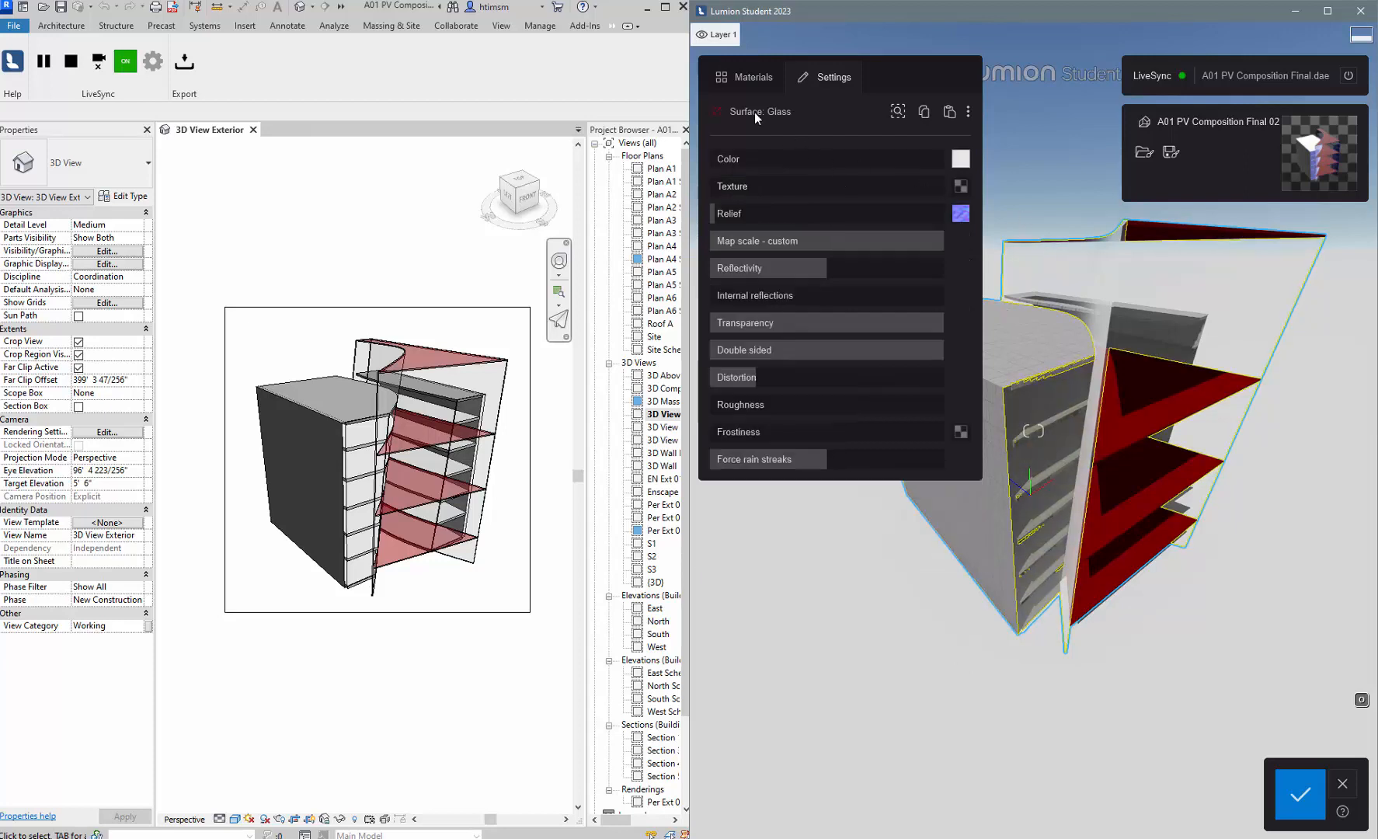
click(746, 77)
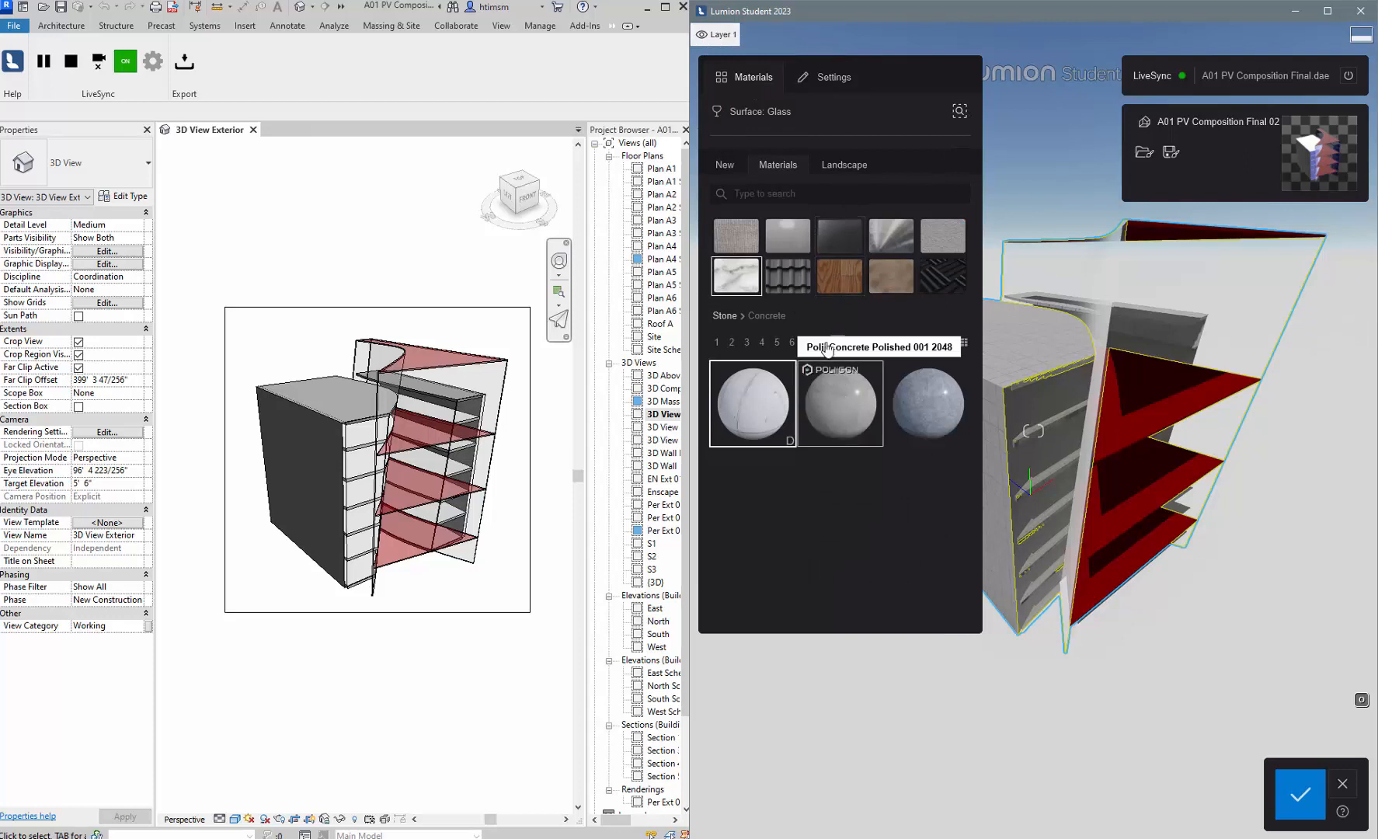
click(829, 78)
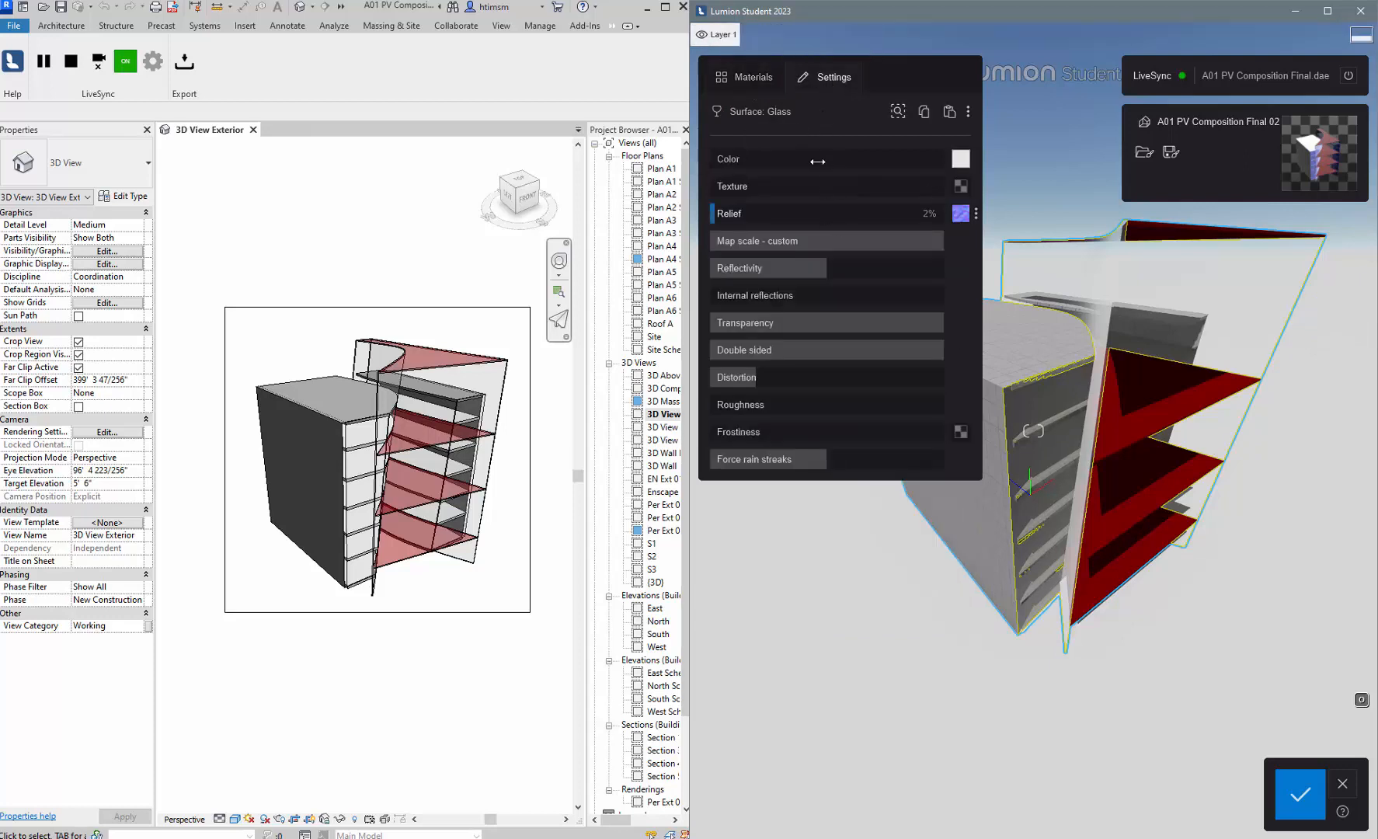
click(752, 80)
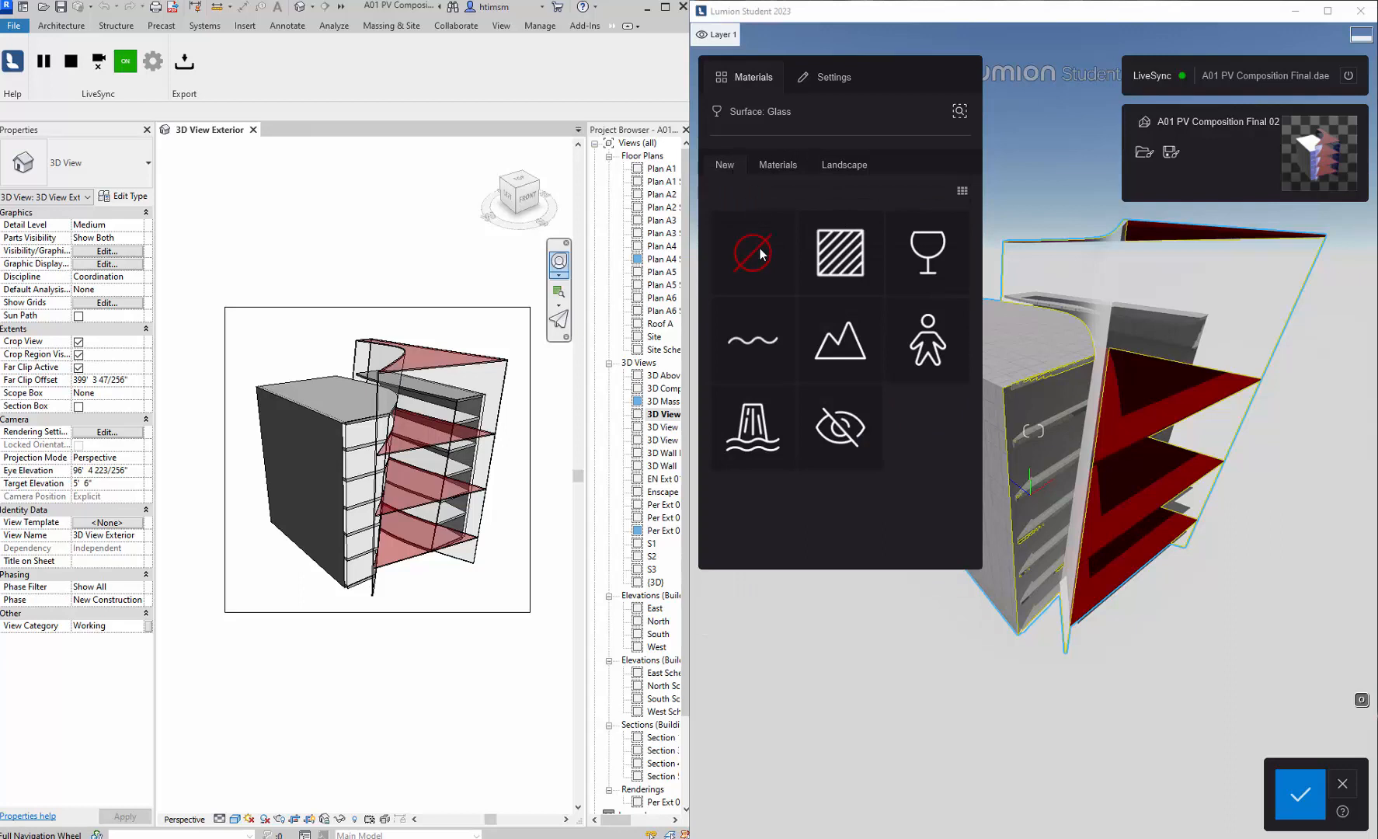
click(837, 260)
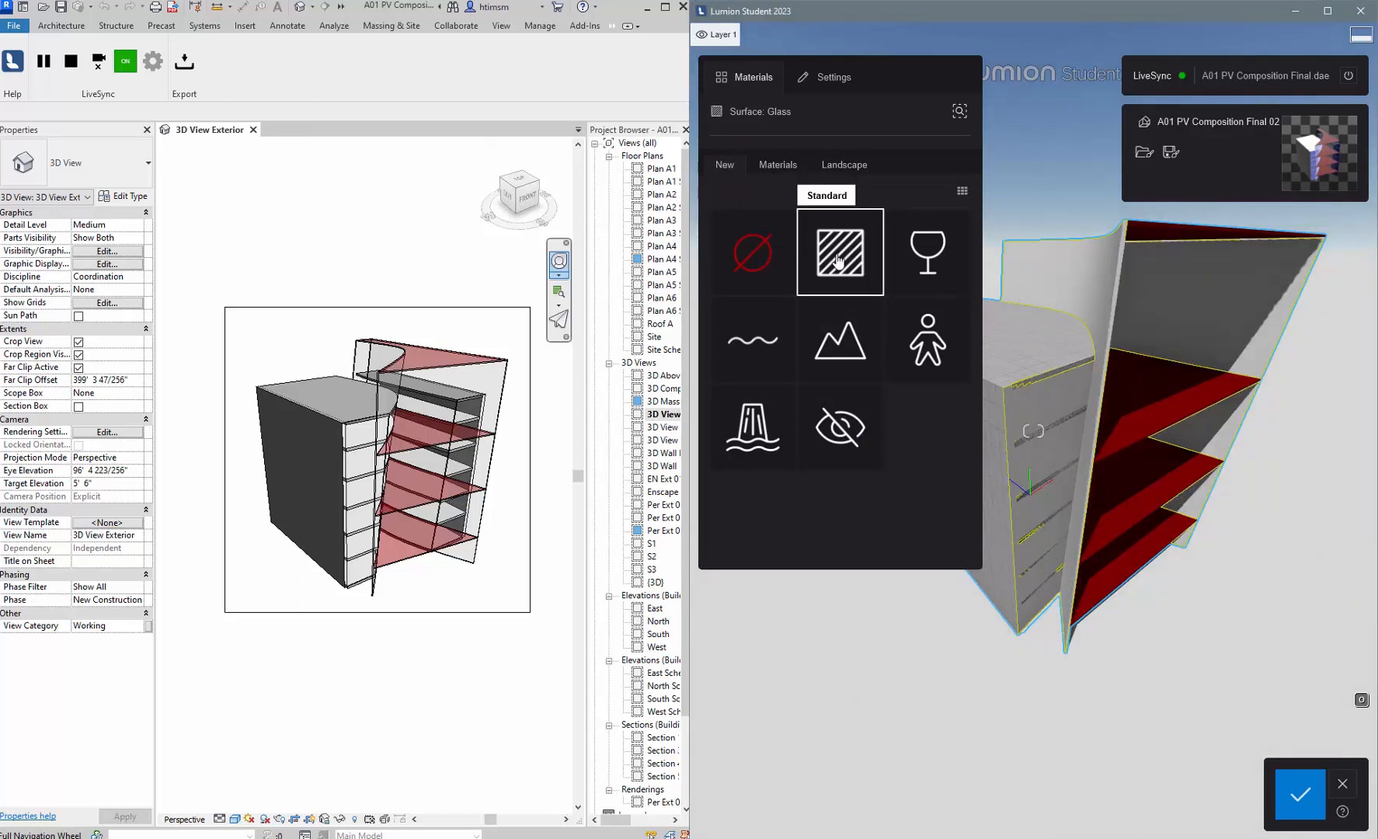
Change the Glass surface's material type to Glass and inspect the building's interior floors behind it.
click(923, 260)
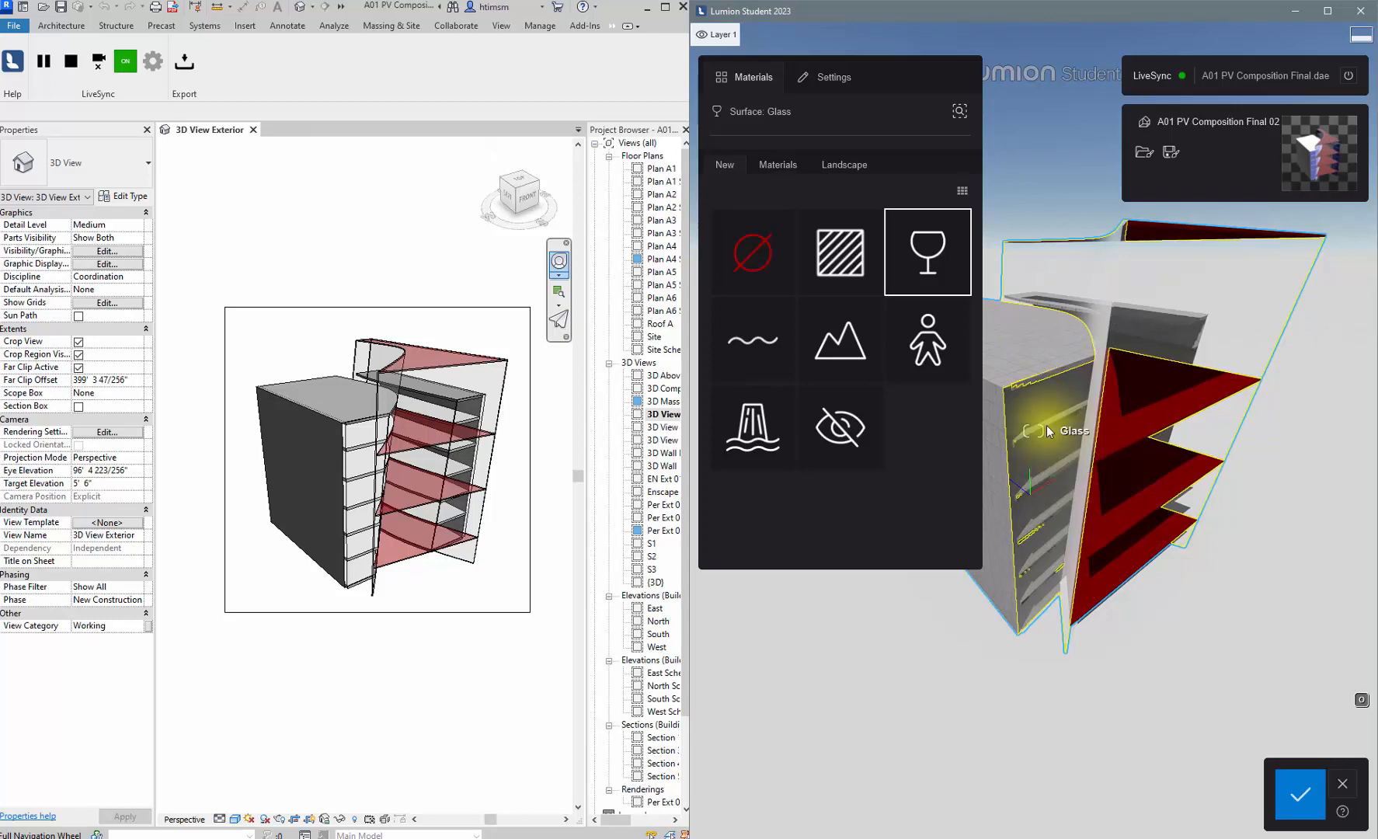
scroll(1048, 431, up, 10)
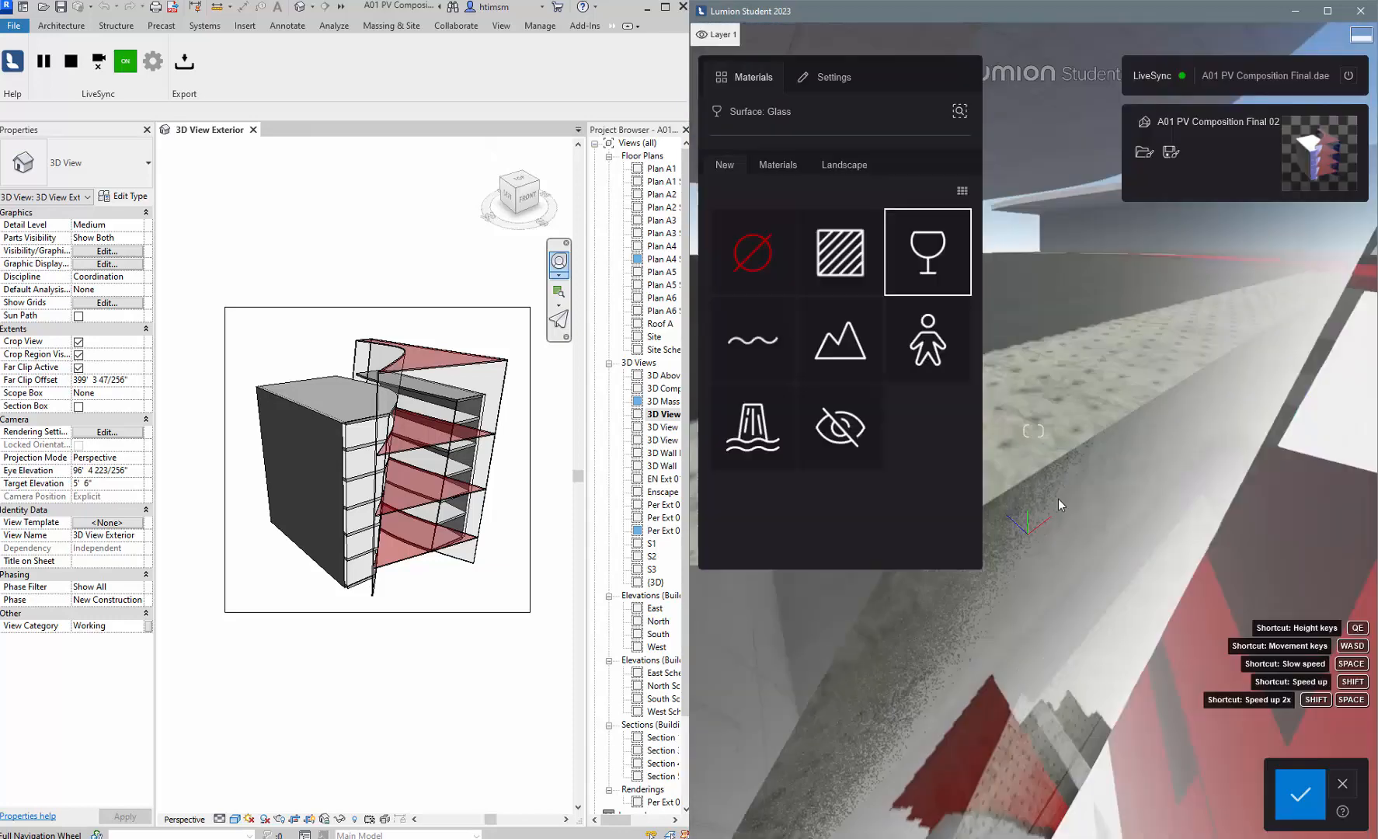
scroll(1058, 498, up, 5)
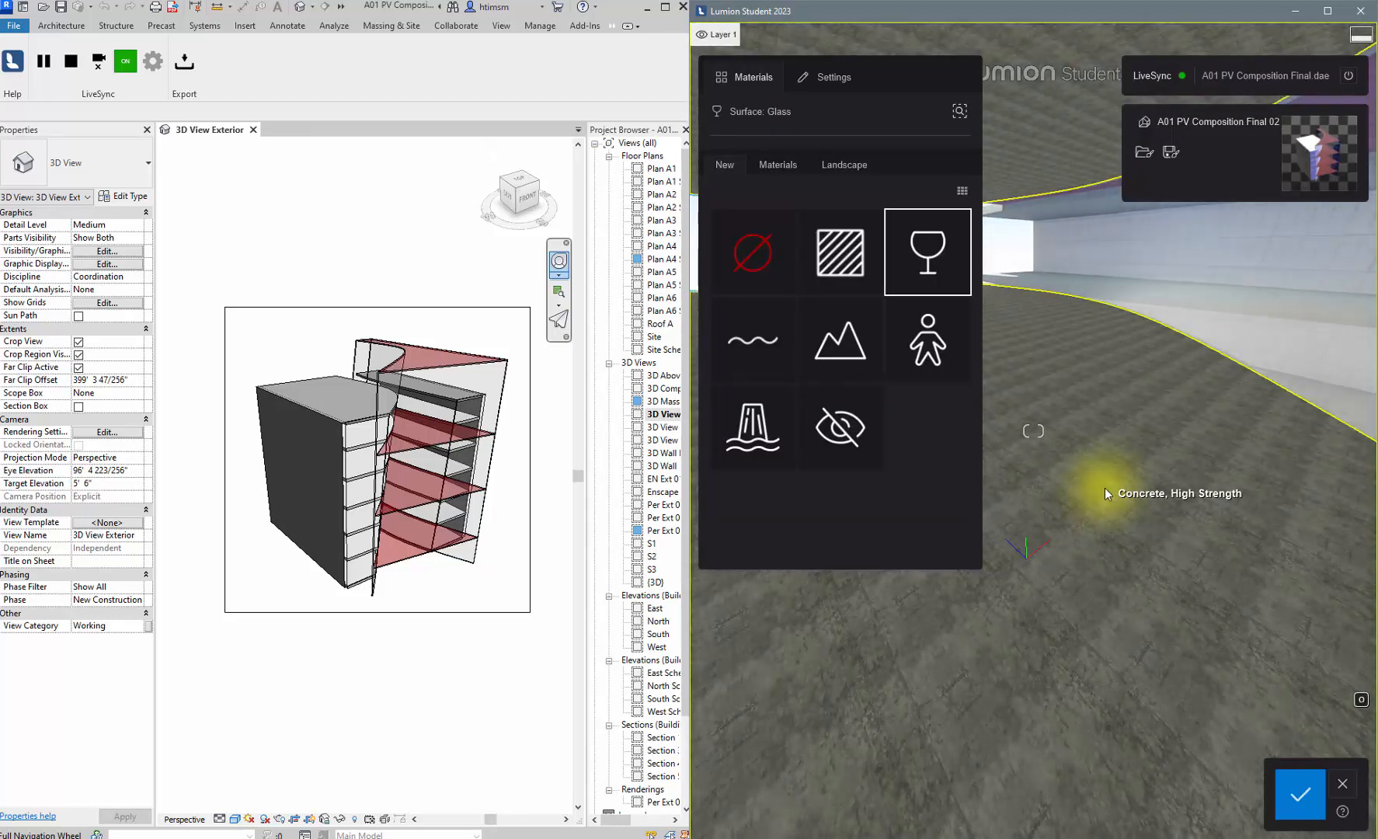
scroll(1106, 485, down, 8)
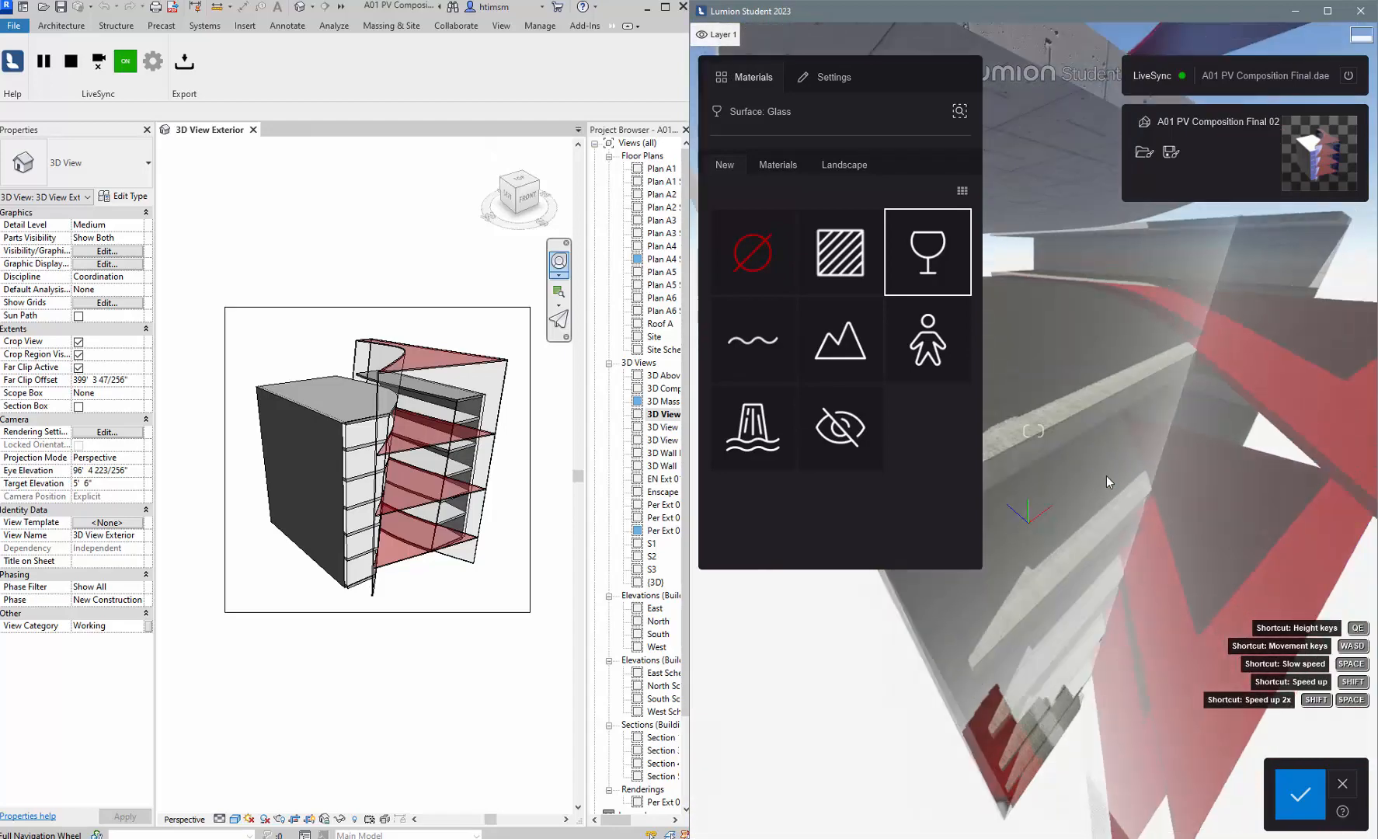
Replace the interior floors' Concrete, High Strength surface with Polii Concrete Polished 001 2048 from the Stone library's Concrete category and save the material changes.
scroll(1079, 481, up, 6)
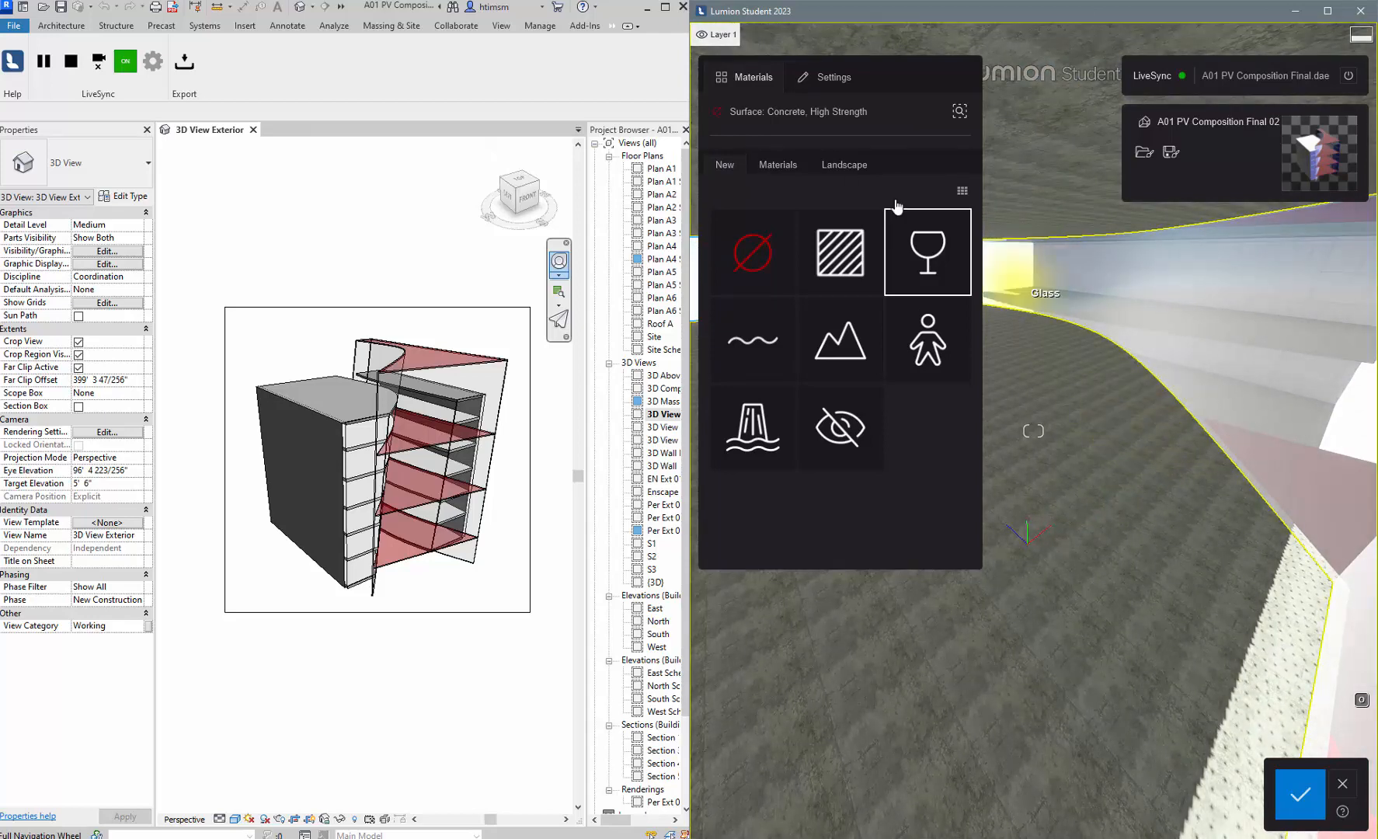
click(777, 164)
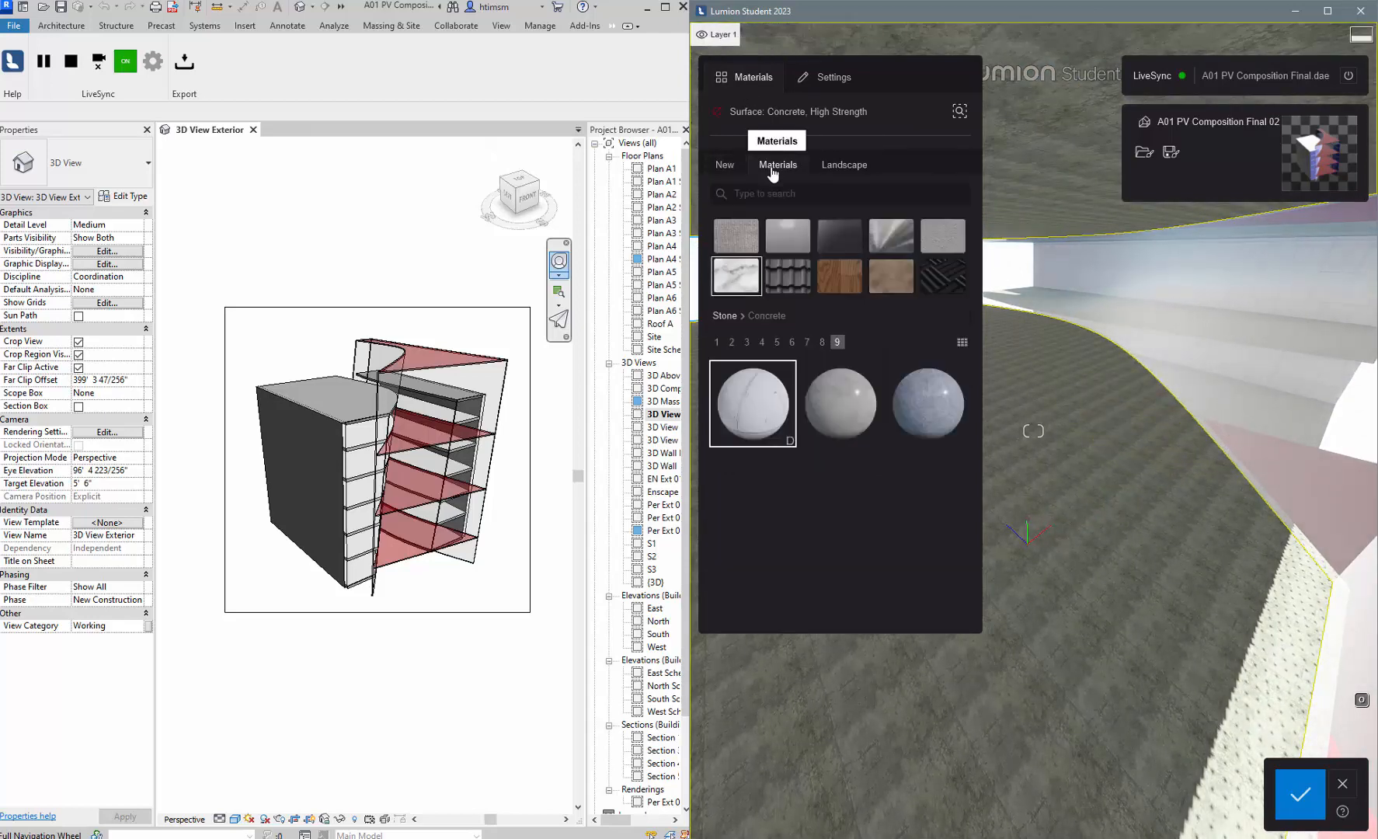
click(846, 409)
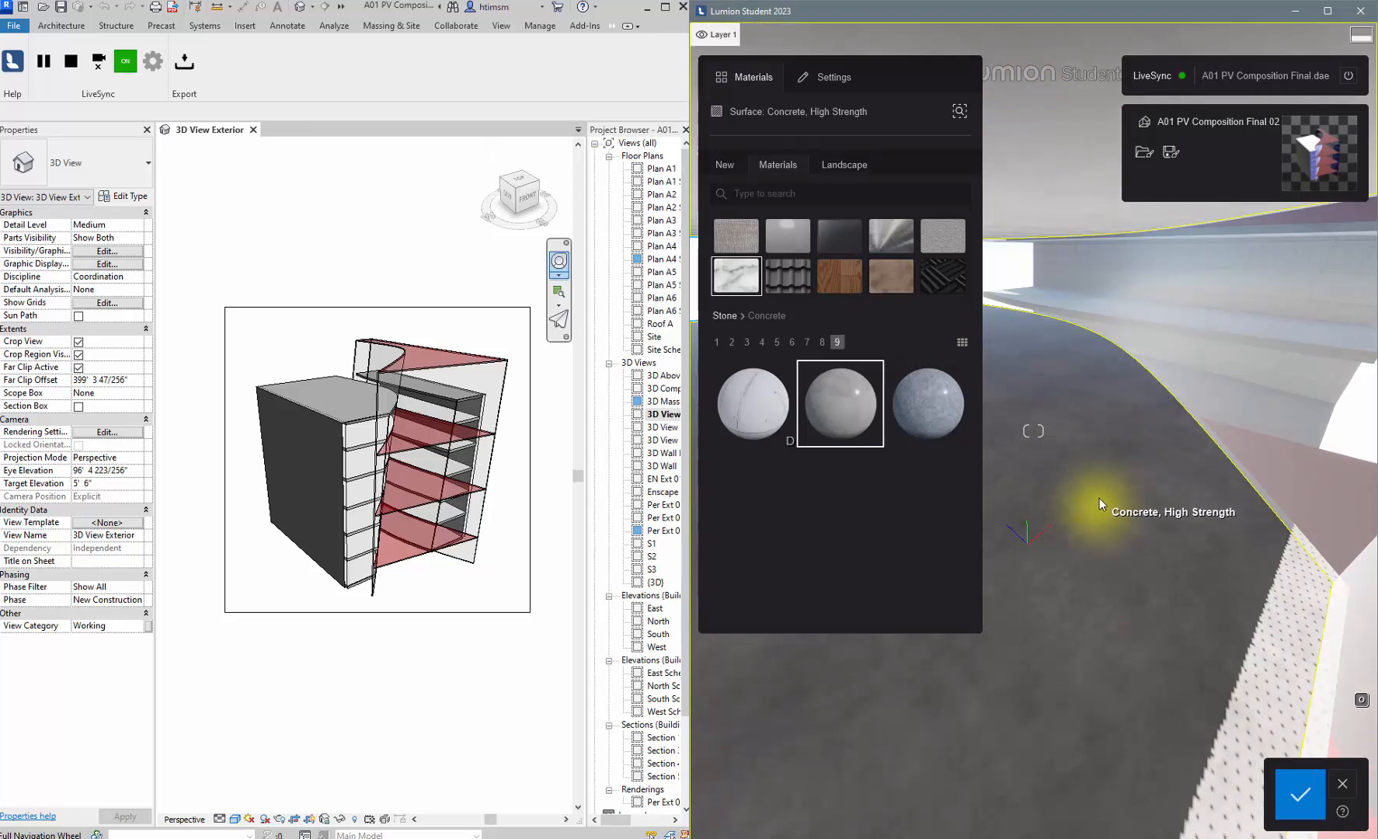
key(s)
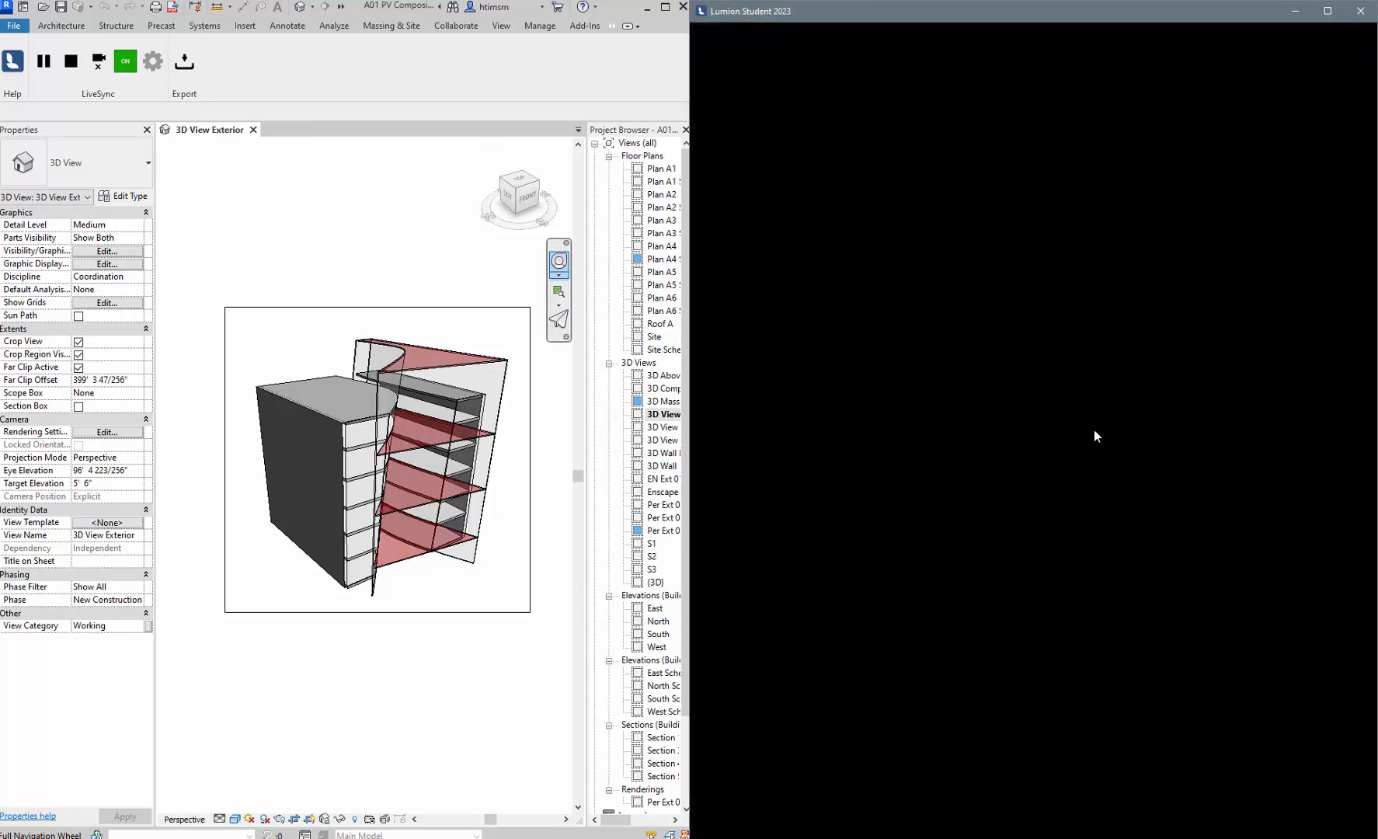
scroll(1094, 438, down, 8)
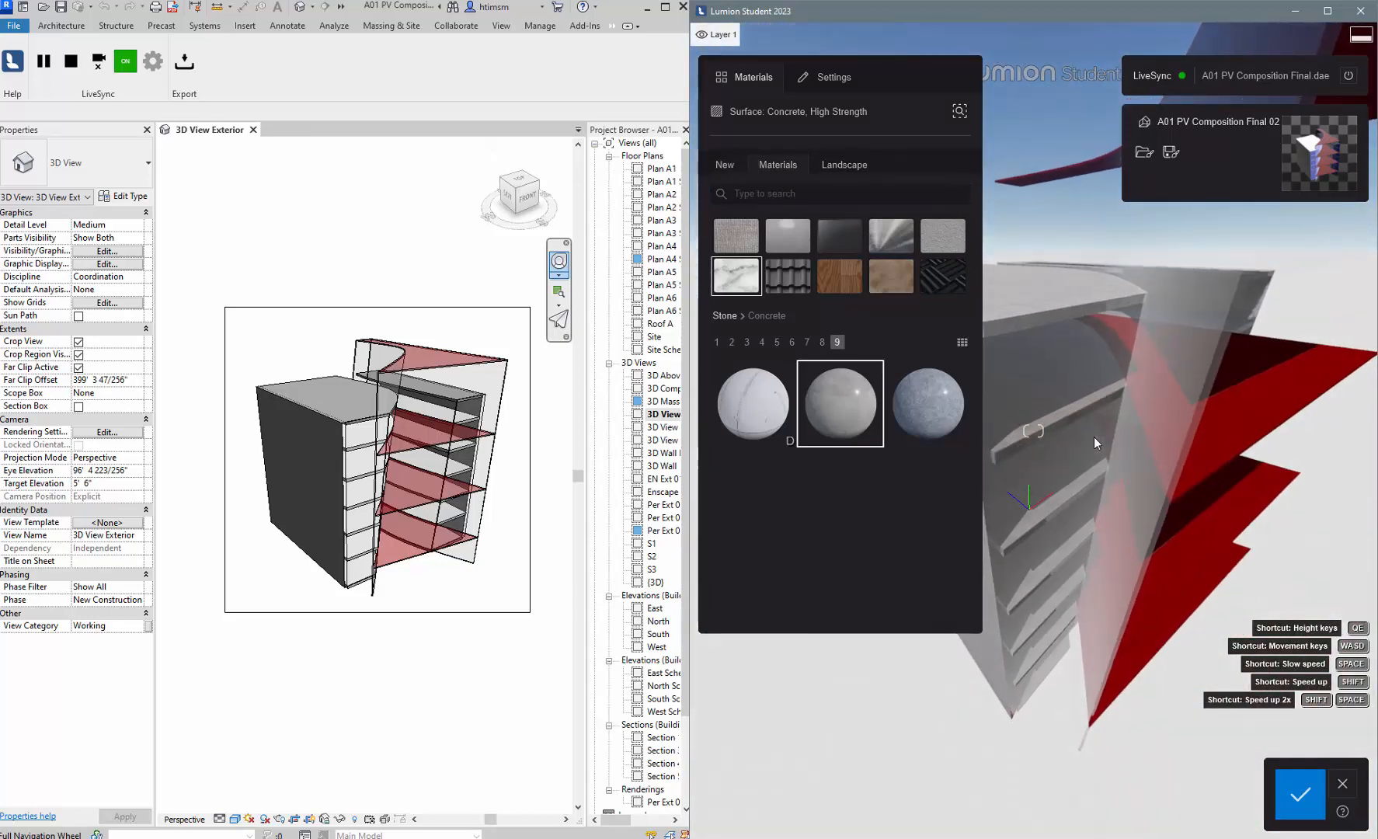
mouse_move(1094, 438)
right_down()
mouse_move(1049, 435)
mouse_move(1098, 424)
right_up()
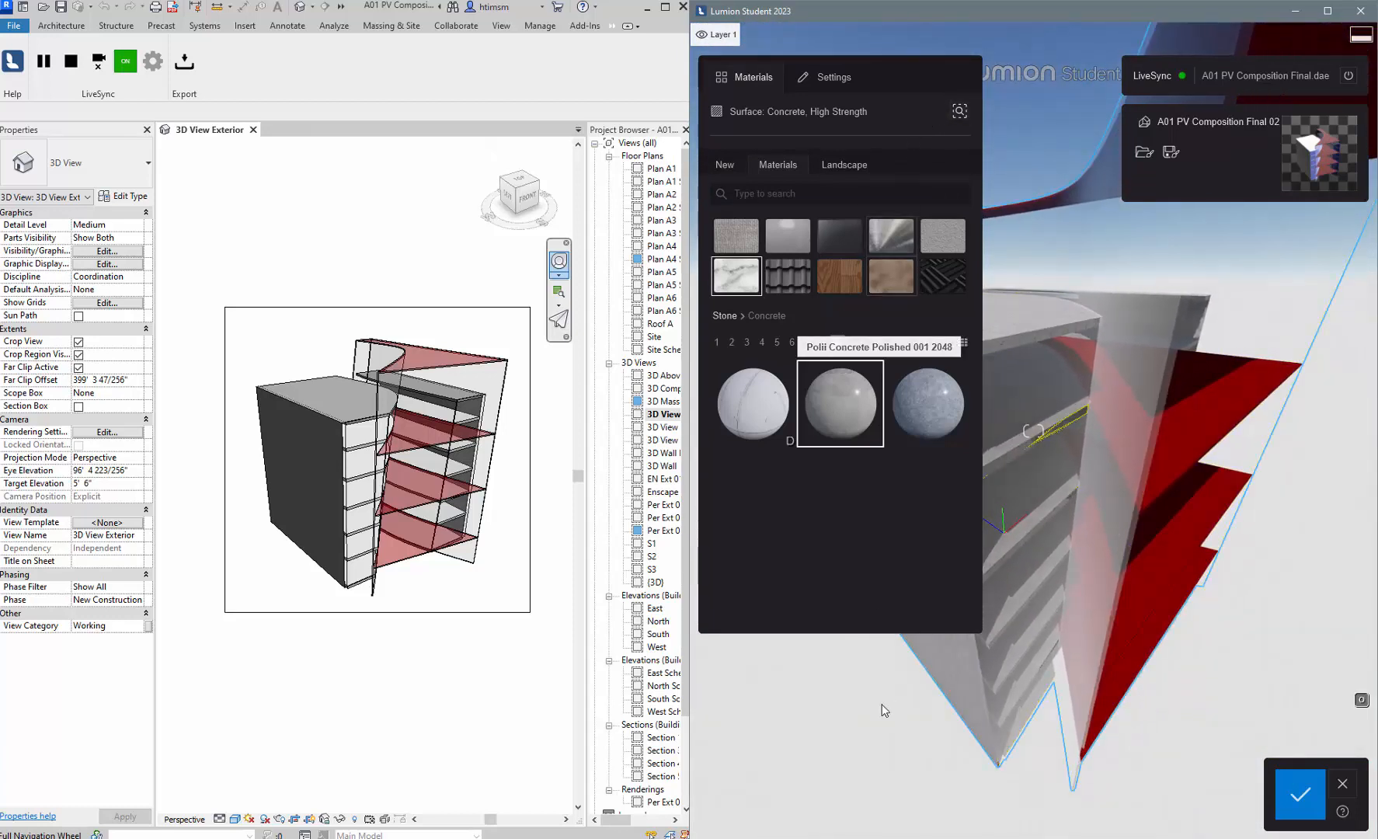
click(1300, 794)
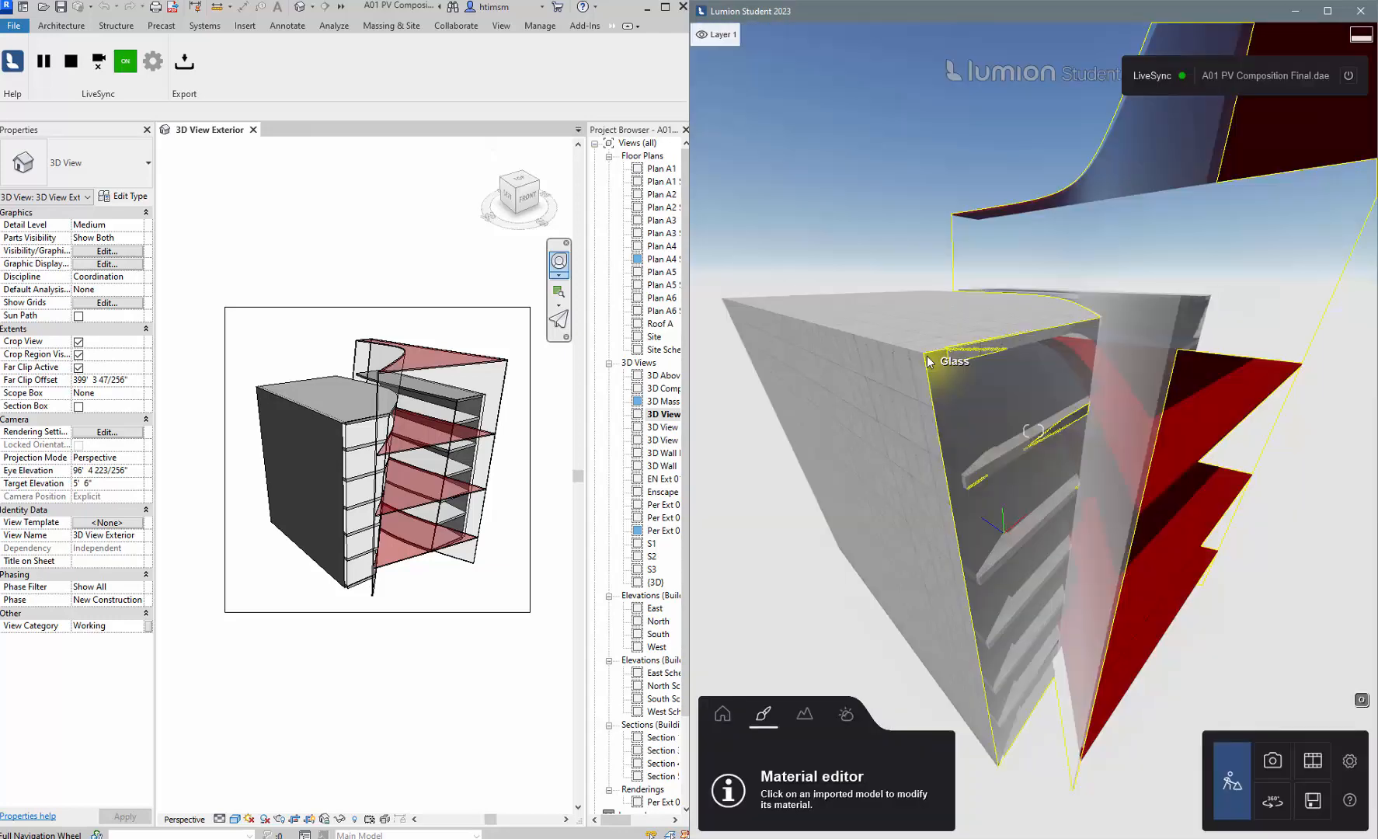
Frame the whole building from outside and switch to Photo mode.
scroll(926, 362, down, 3)
scroll(926, 373, down, 3)
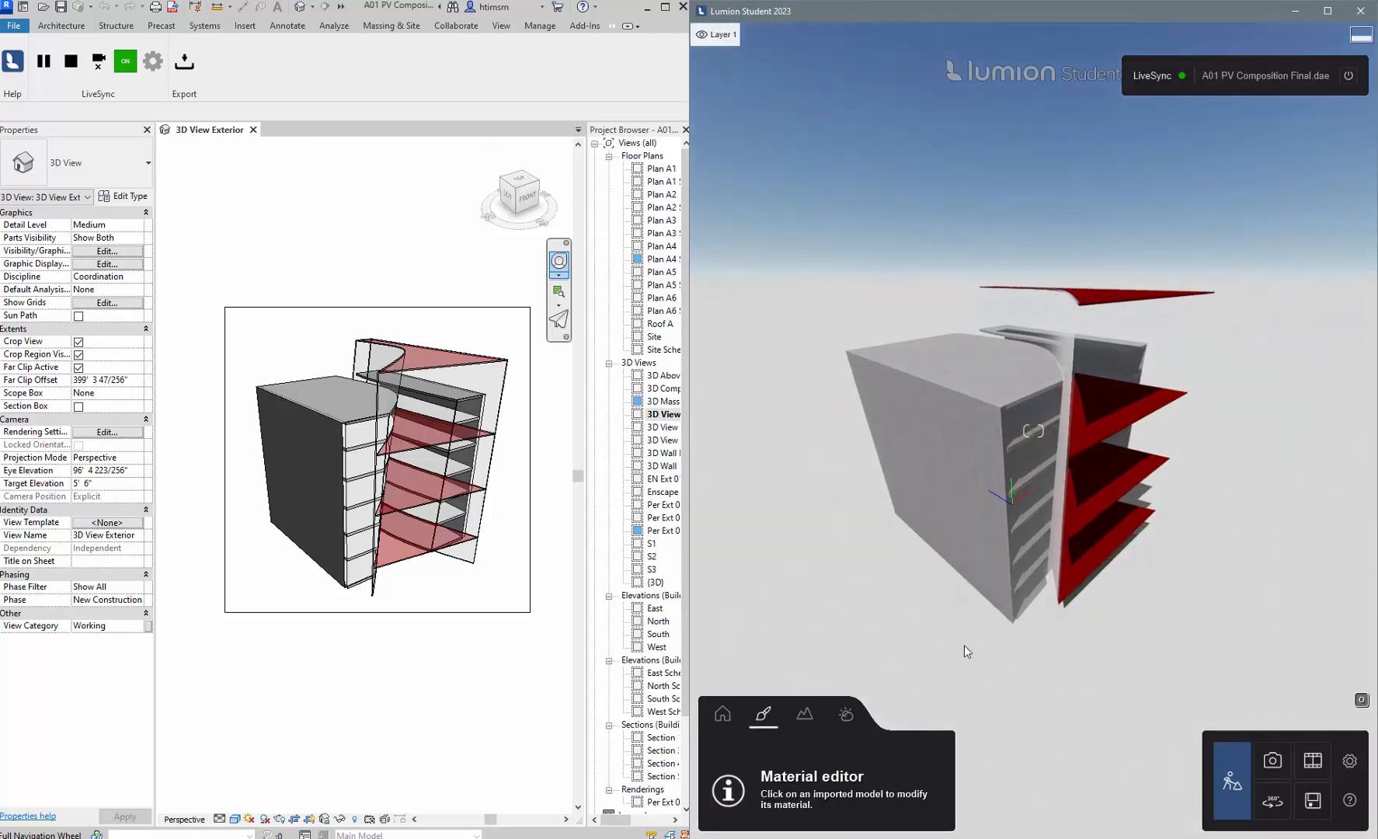
click(1274, 761)
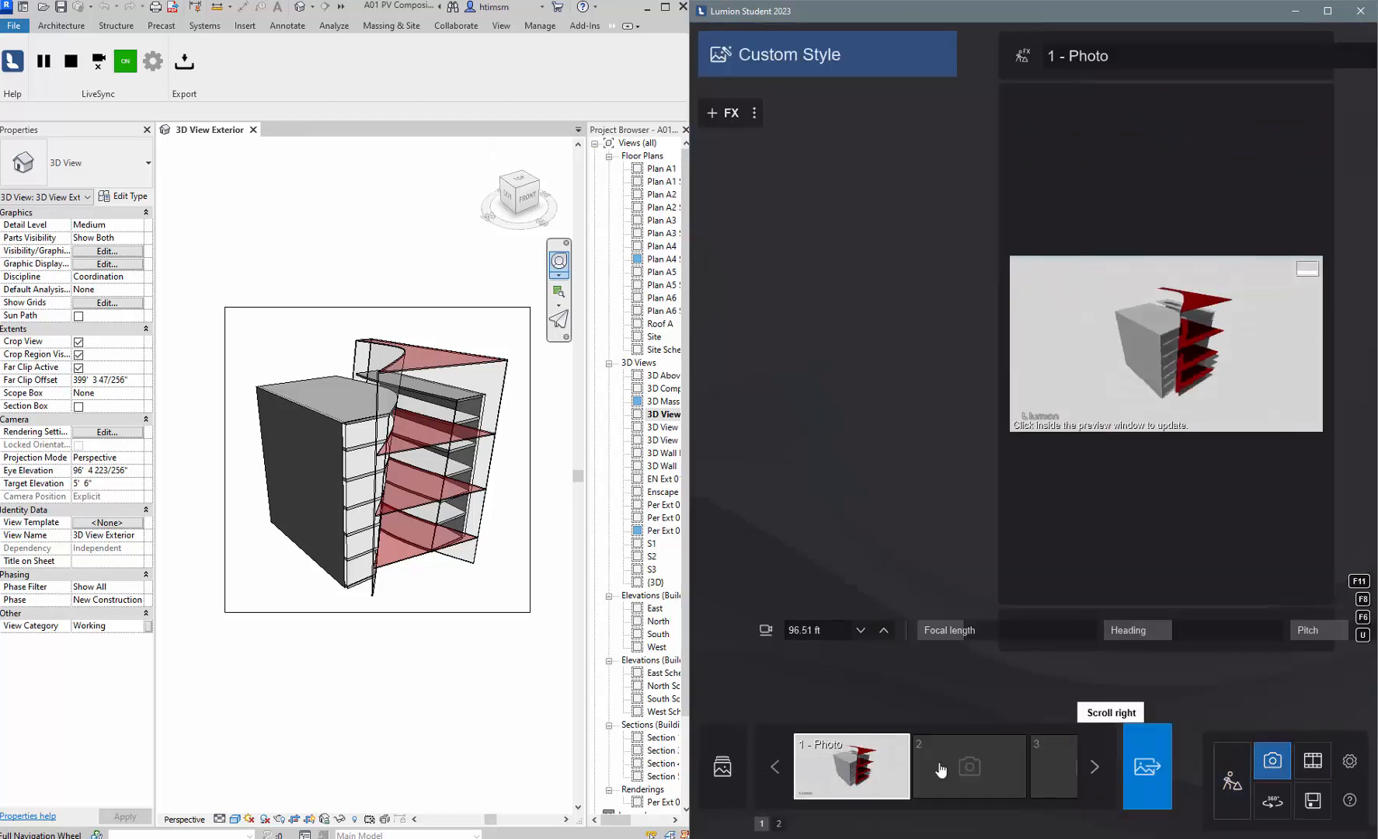